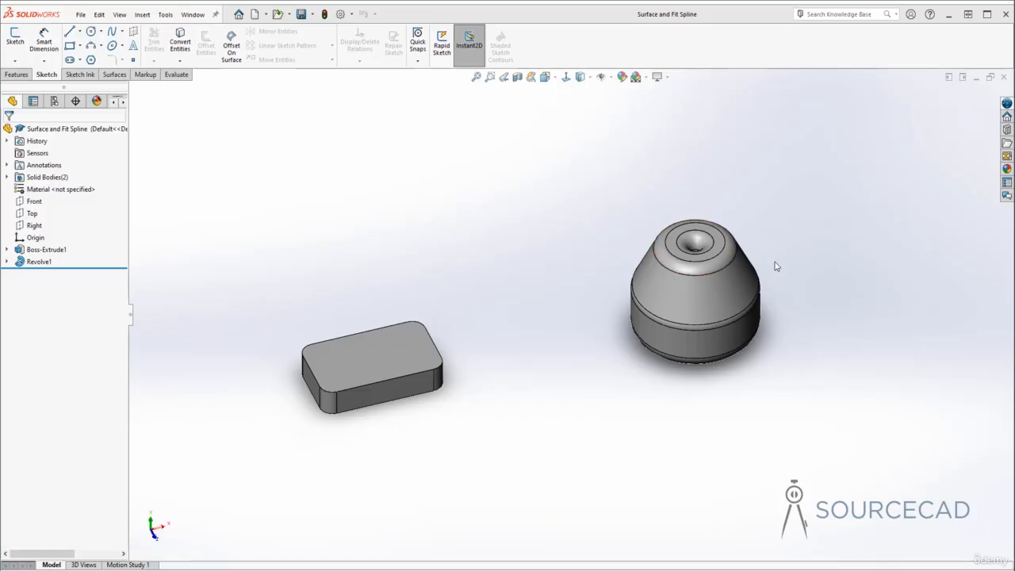
Step: Sketch a spline on the surface of the revolved body, from its top ring down the conical side and around the lower cylindrical face
scroll(753, 273, "up", 3)
middle_click_drag(732, 292, 552, 286)
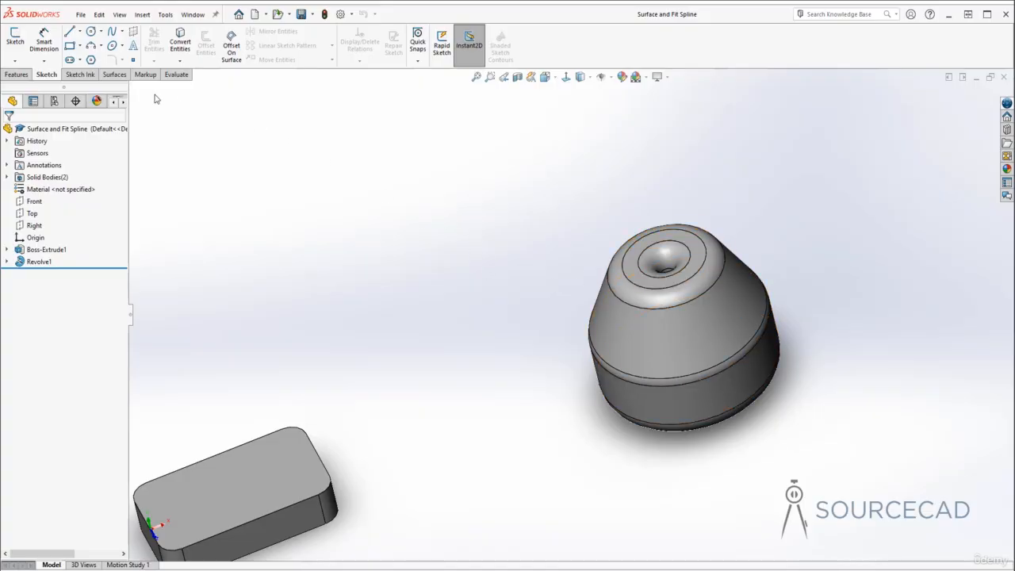
left_click(123, 32)
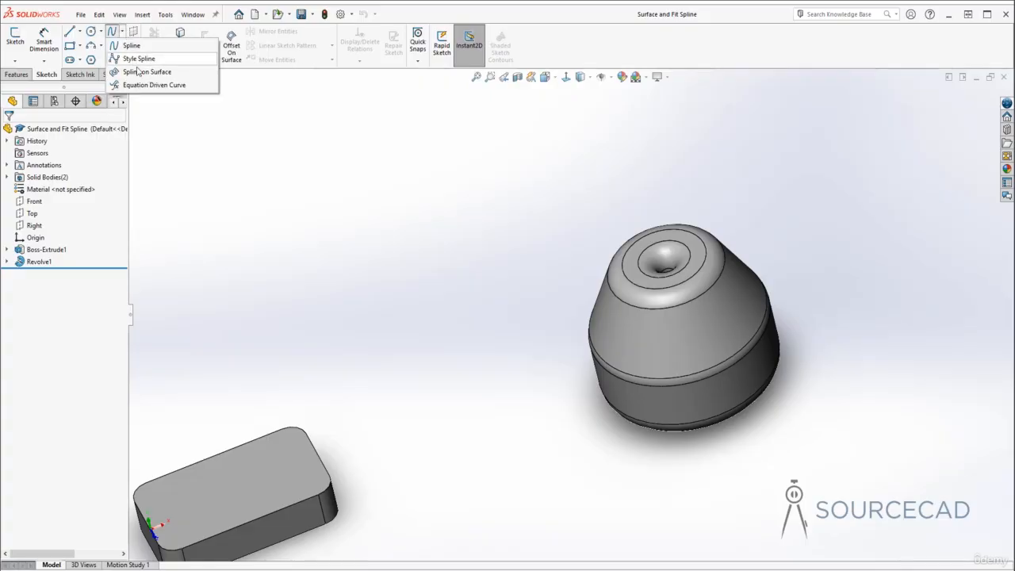
left_click(182, 72)
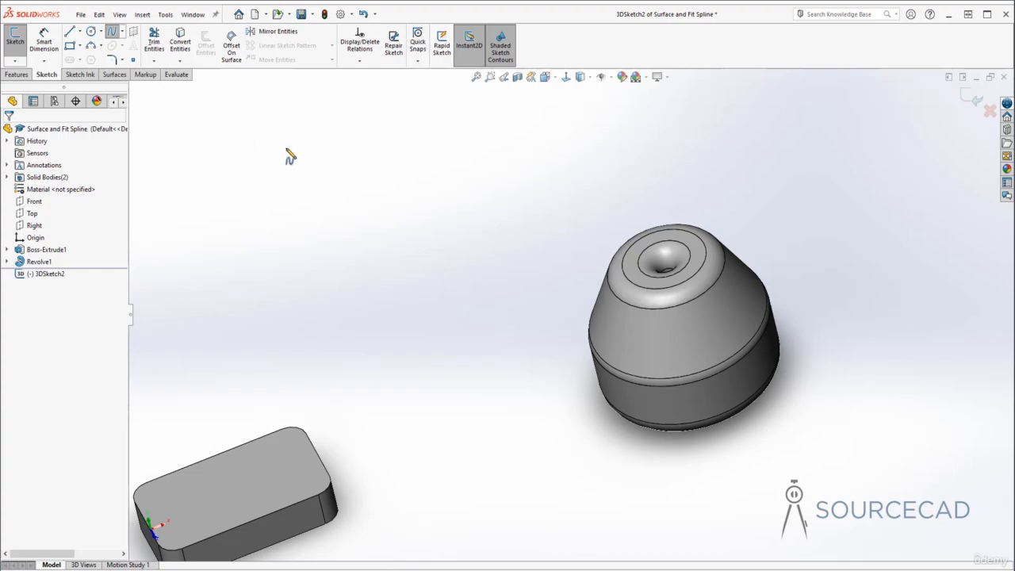
left_click(705, 268)
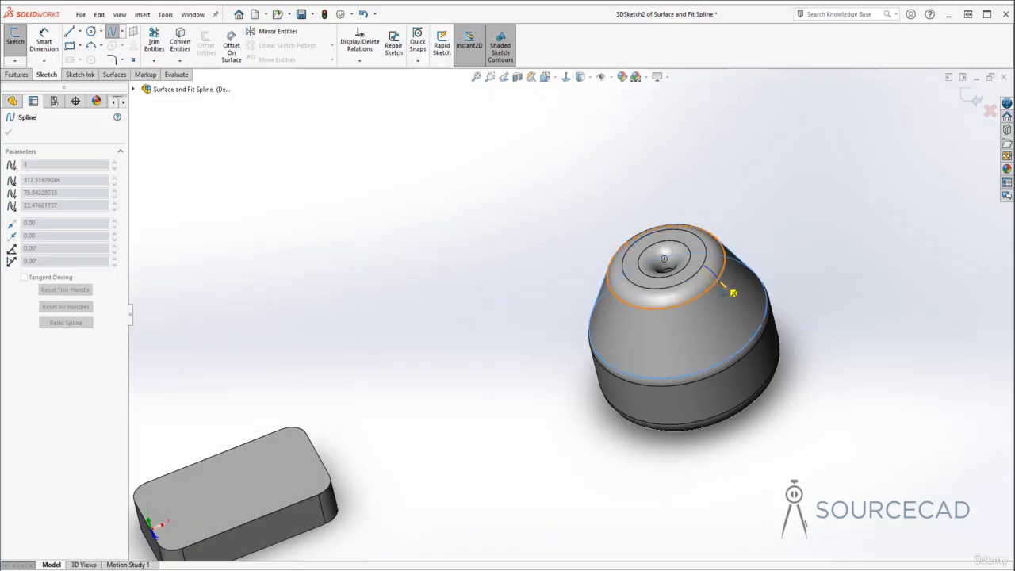
left_click(705, 374)
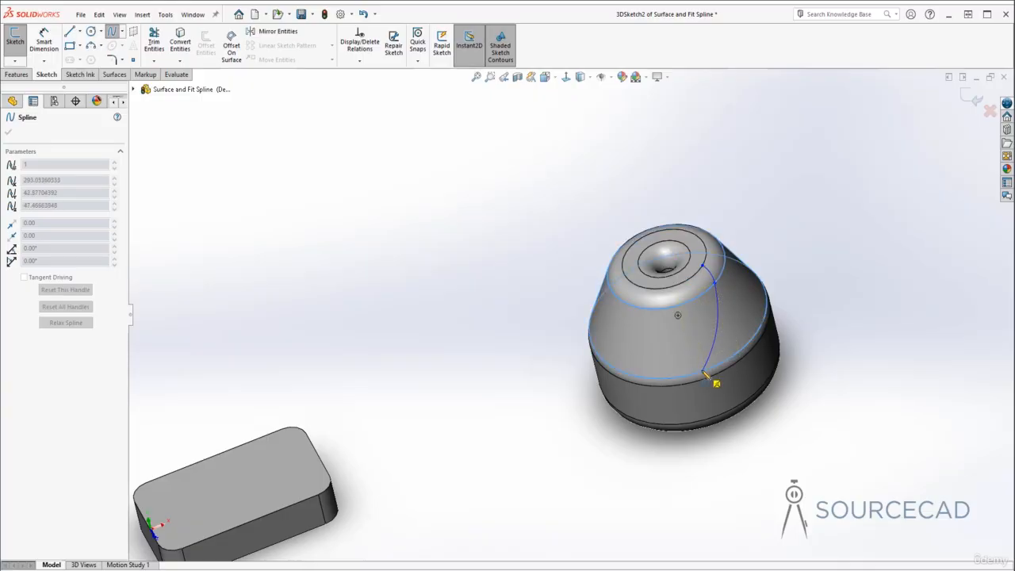
mouse_move(703, 368)
middle_mouse_down()
mouse_move(753, 372)
mouse_move(731, 356)
mouse_move(719, 372)
mouse_move(697, 353)
middle_mouse_up()
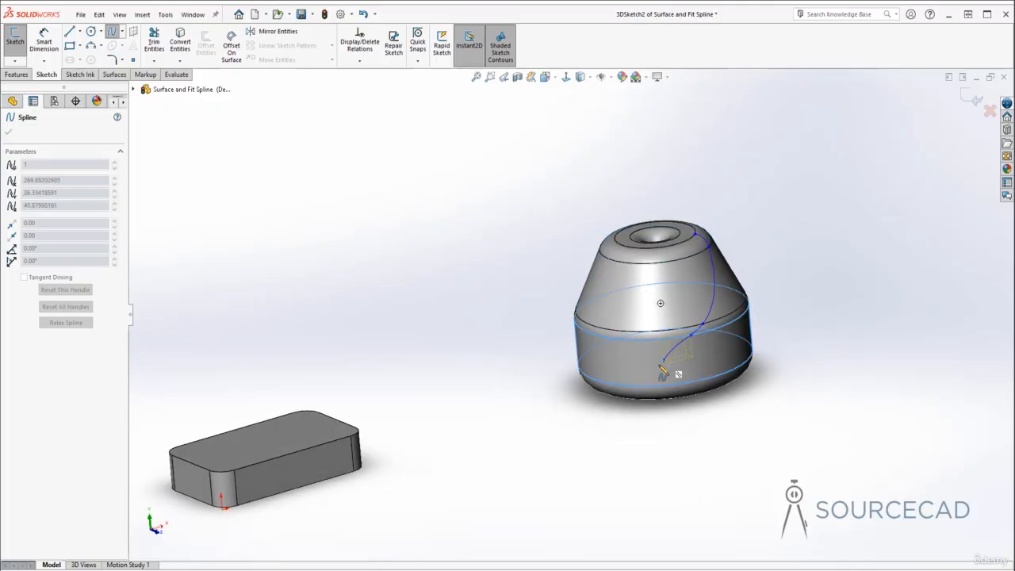
middle_click_drag(658, 380, 638, 389)
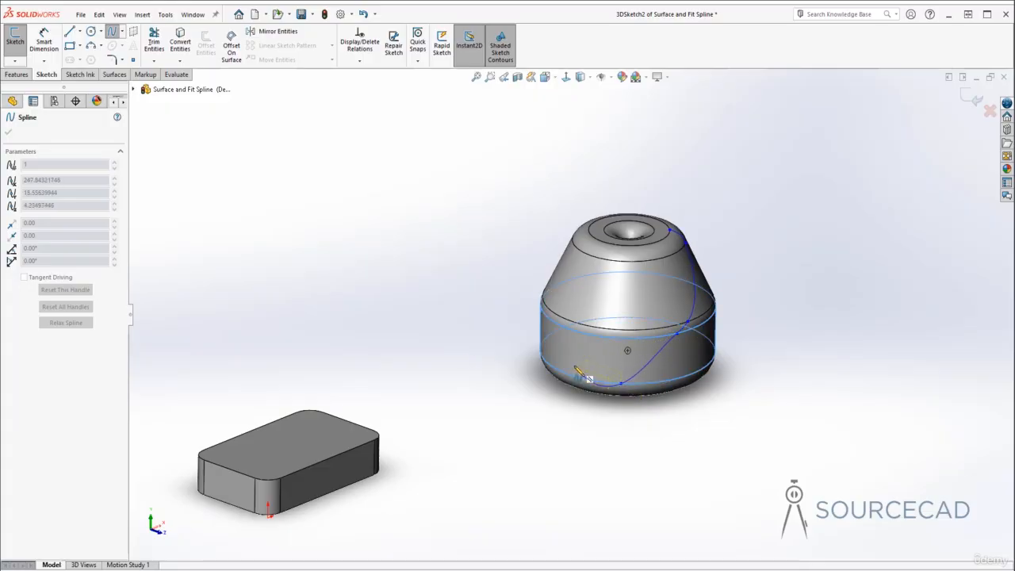
middle_click_drag(584, 377, 557, 349)
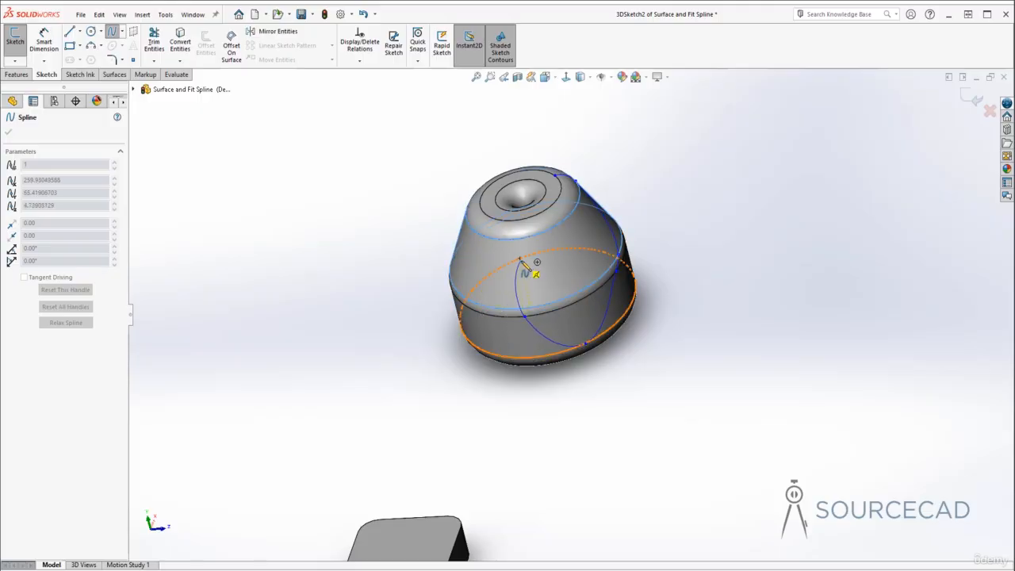
middle_click_drag(491, 265, 470, 280)
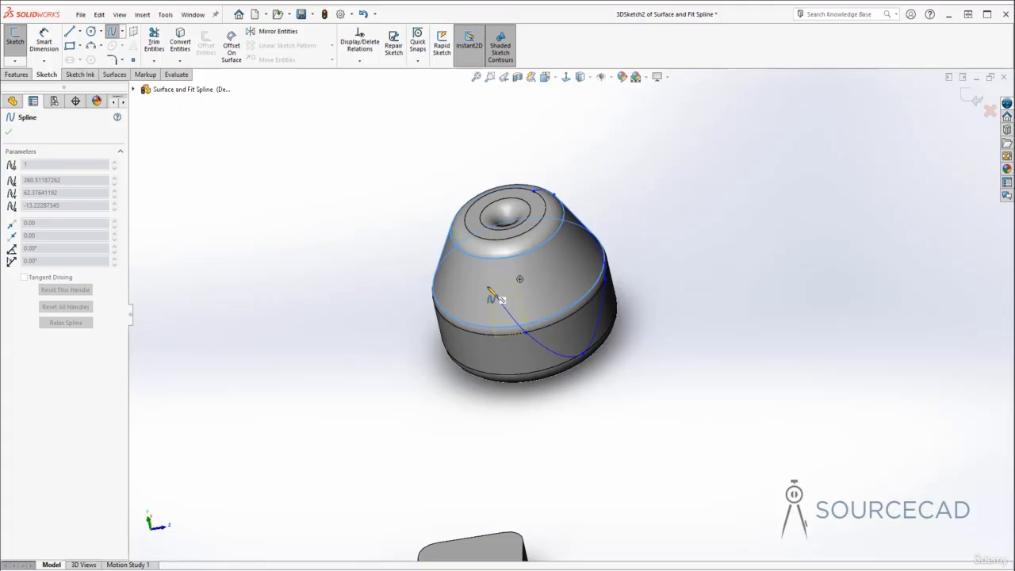
key("Escape")
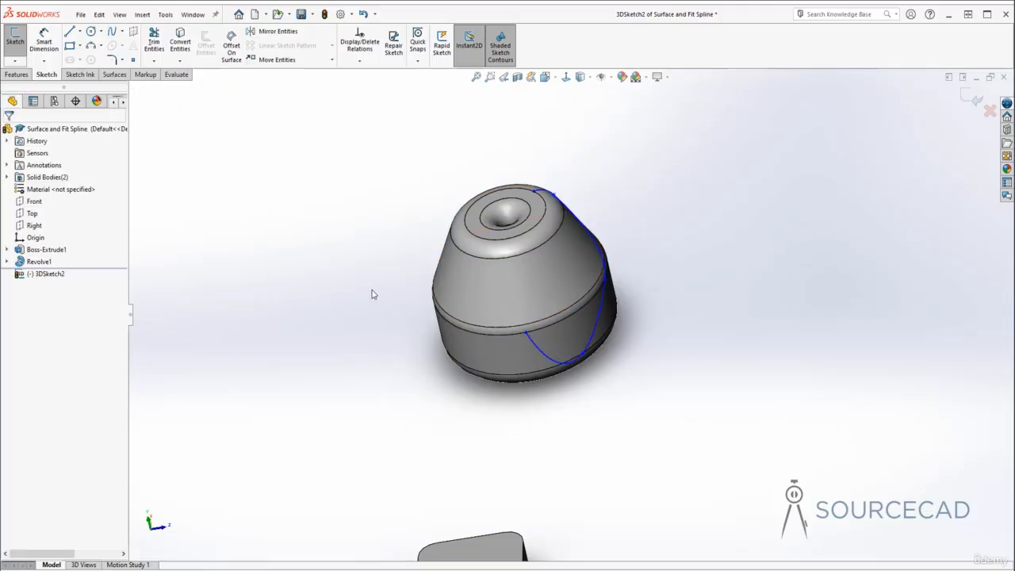
left_click(122, 32)
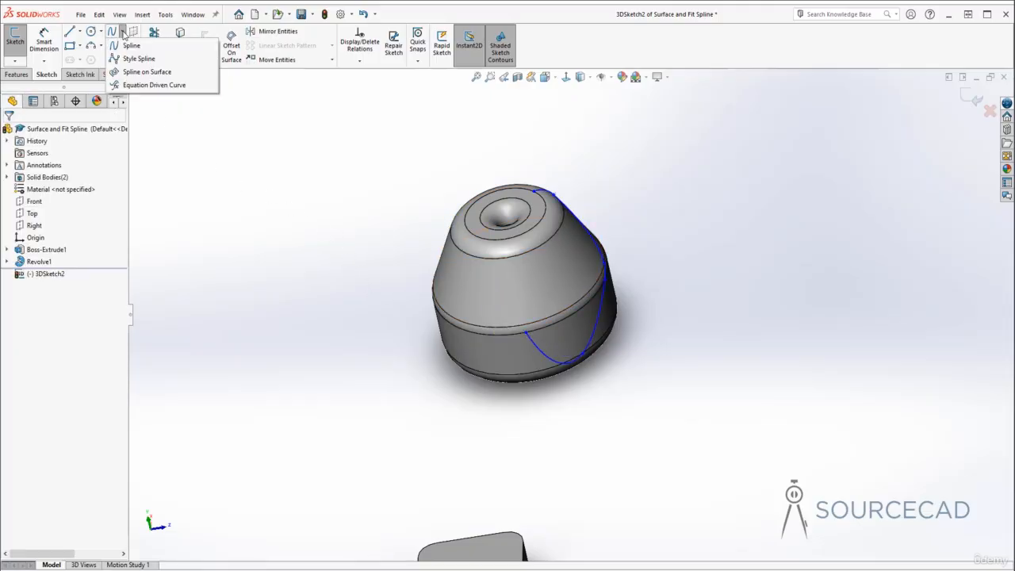
left_click(147, 72)
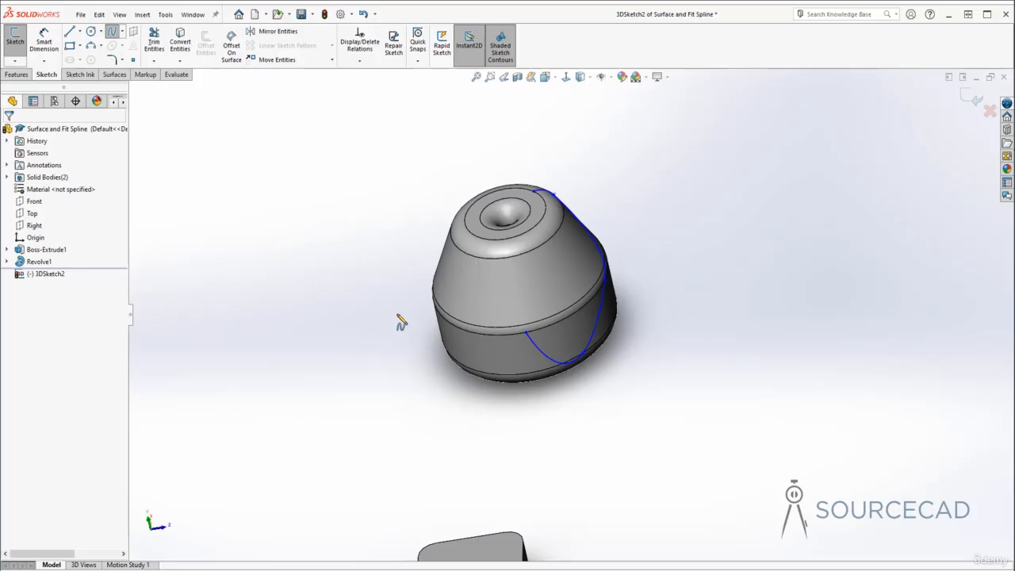
middle_click_drag(399, 317, 523, 226)
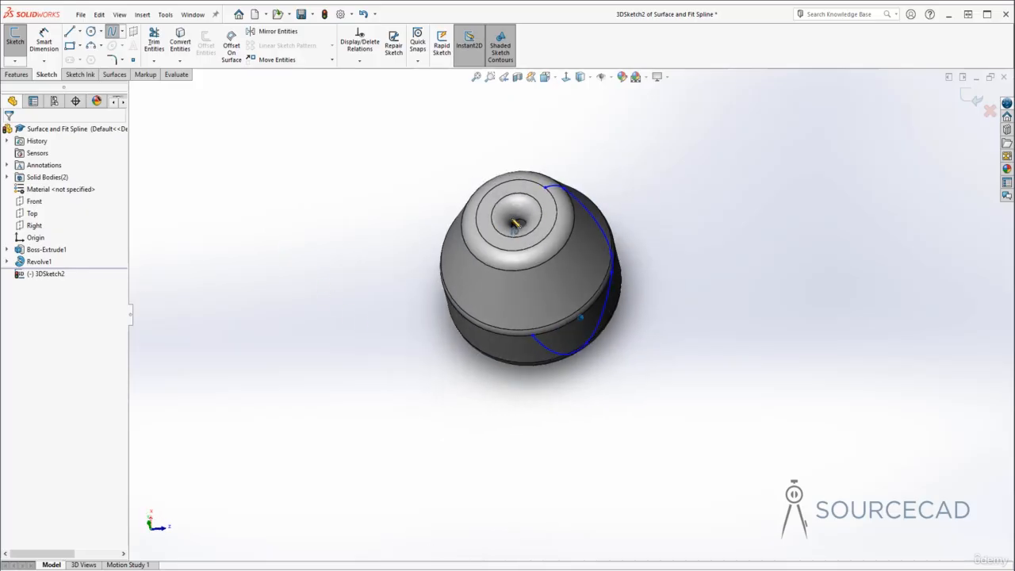
left_click(544, 188)
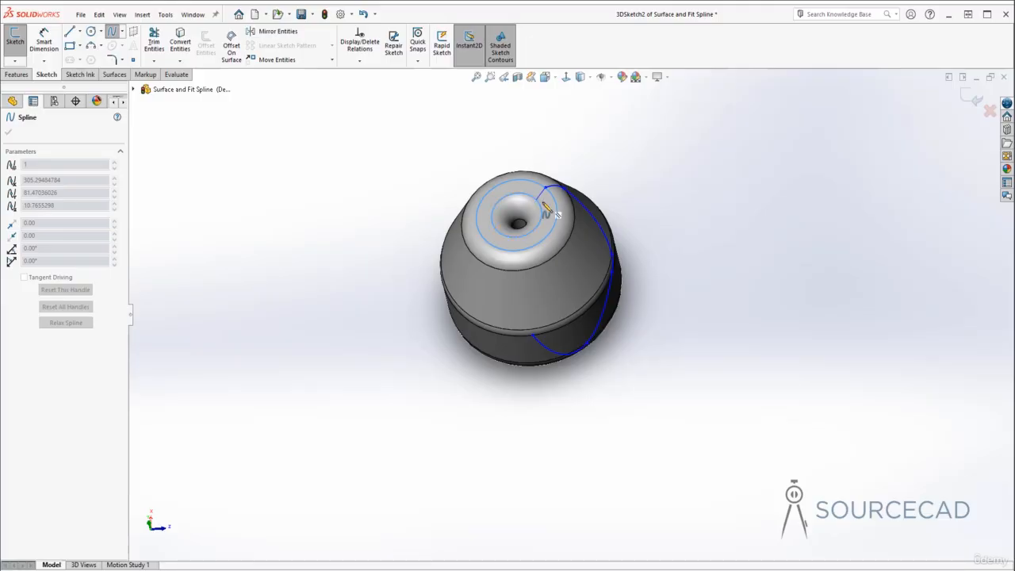
middle_click_drag(541, 196, 536, 230)
key("Escape")
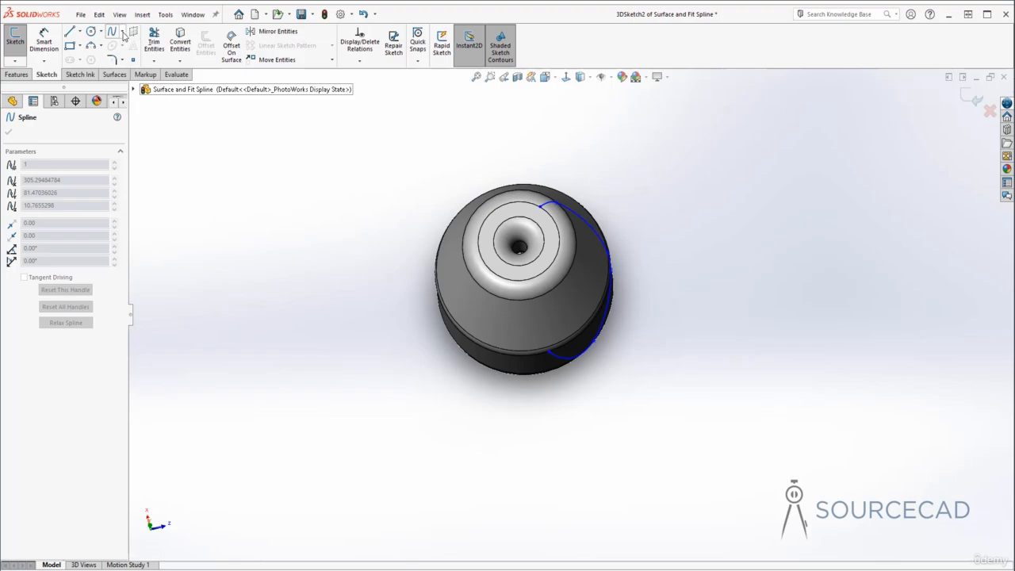
Step: Draw a second spline on the surface from the first spline's top endpoint, over the far side and around to its other endpoint, closing the loop
left_click(122, 32)
left_click(137, 71)
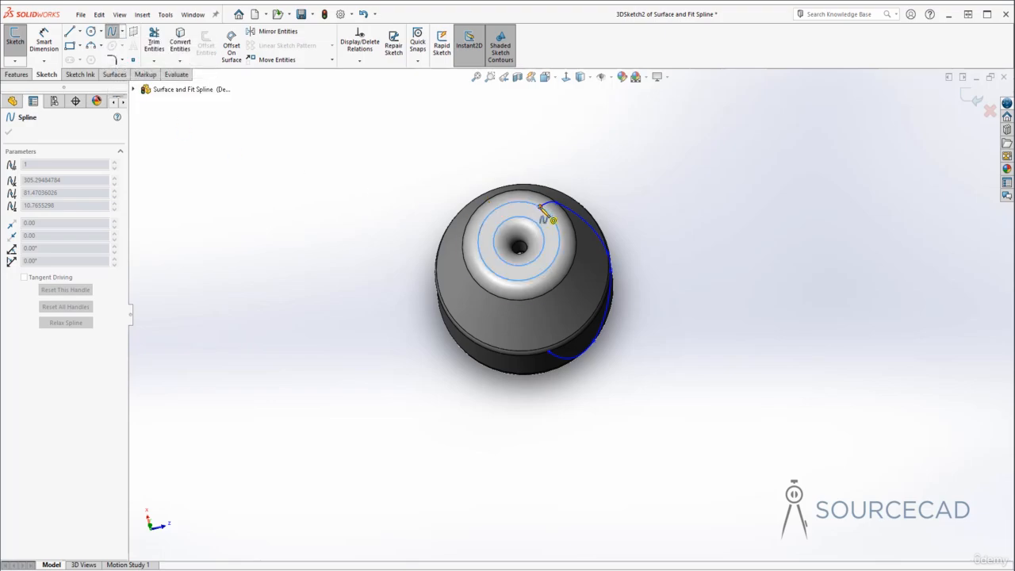
left_click(516, 210)
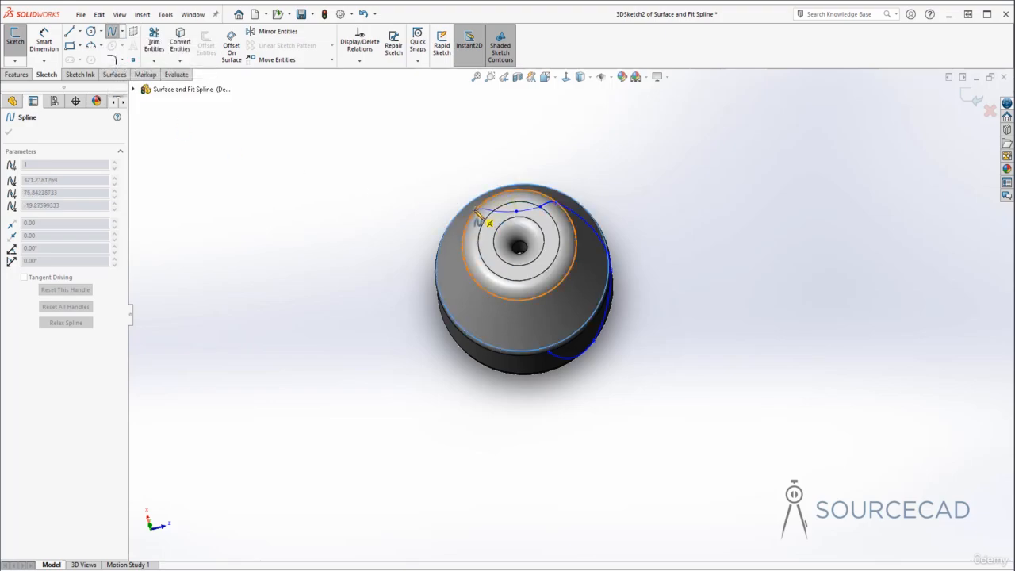
middle_click_drag(475, 222, 539, 377)
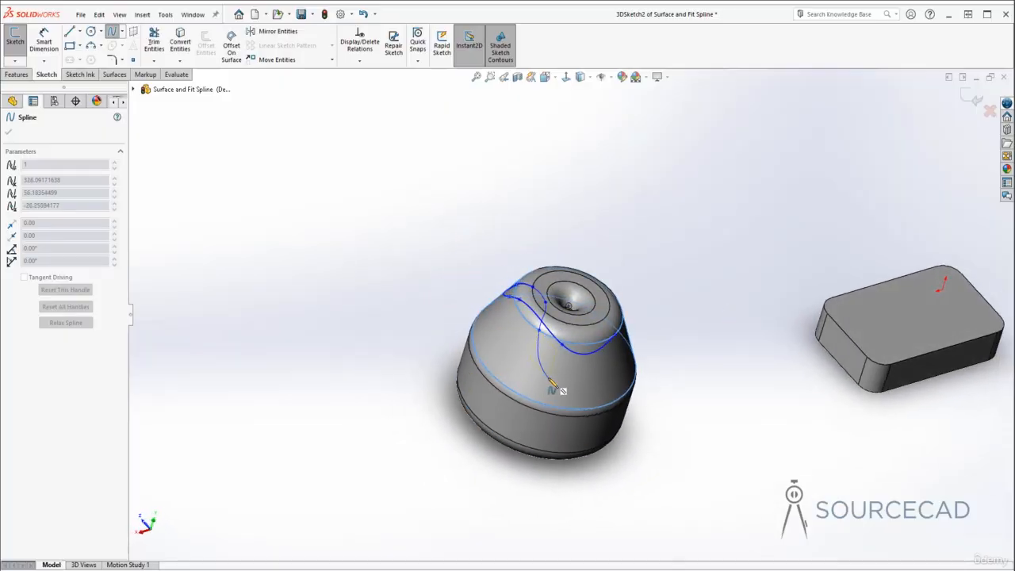
left_click(549, 380)
left_click(580, 439)
mouse_move(598, 433)
middle_mouse_down()
mouse_move(605, 426)
mouse_move(585, 403)
mouse_move(621, 400)
mouse_move(630, 373)
mouse_move(646, 386)
middle_mouse_up()
left_click(632, 382)
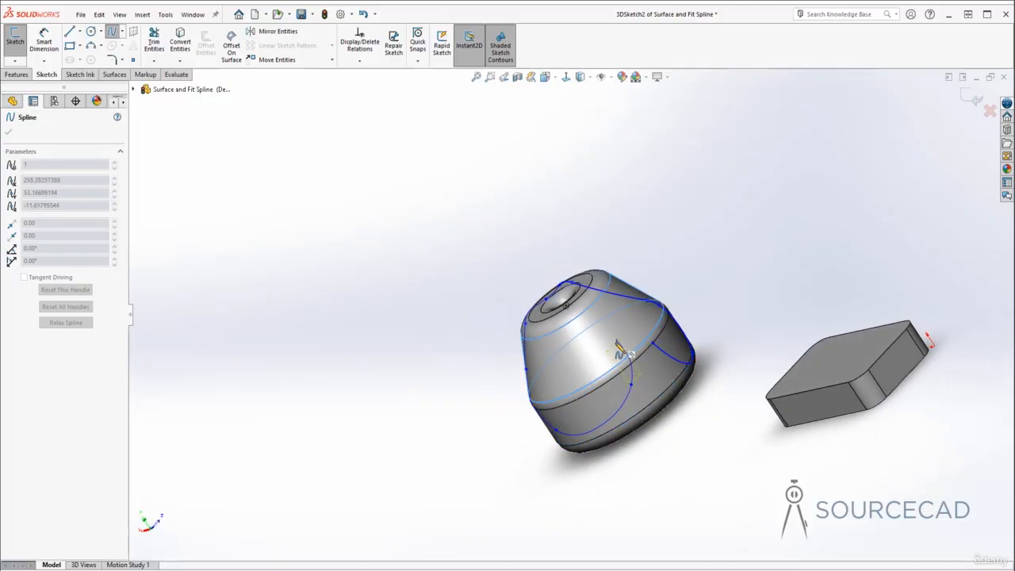
left_click(614, 337)
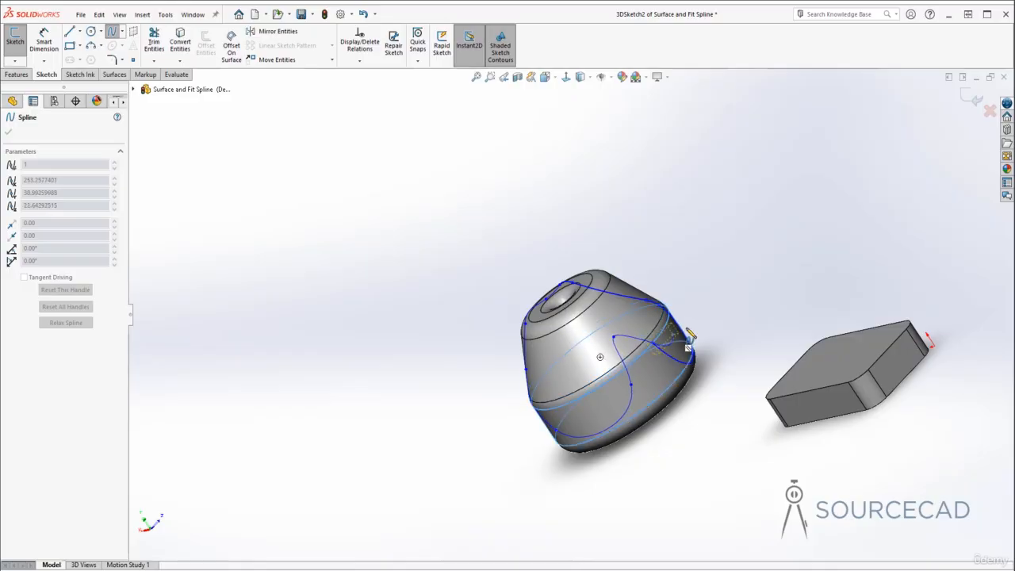
key("Escape")
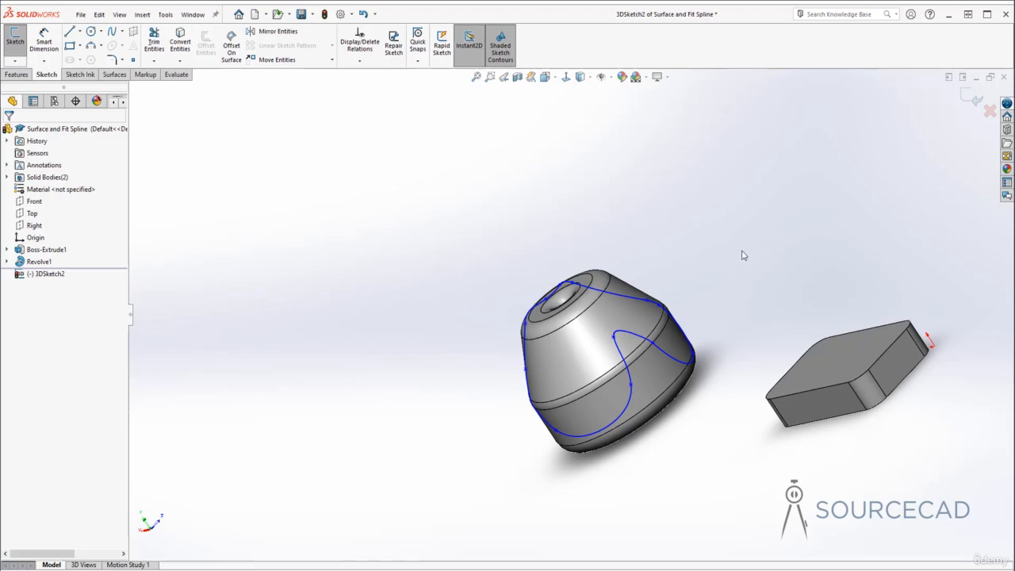
middle_click_drag(662, 367, 697, 334)
left_click(689, 349)
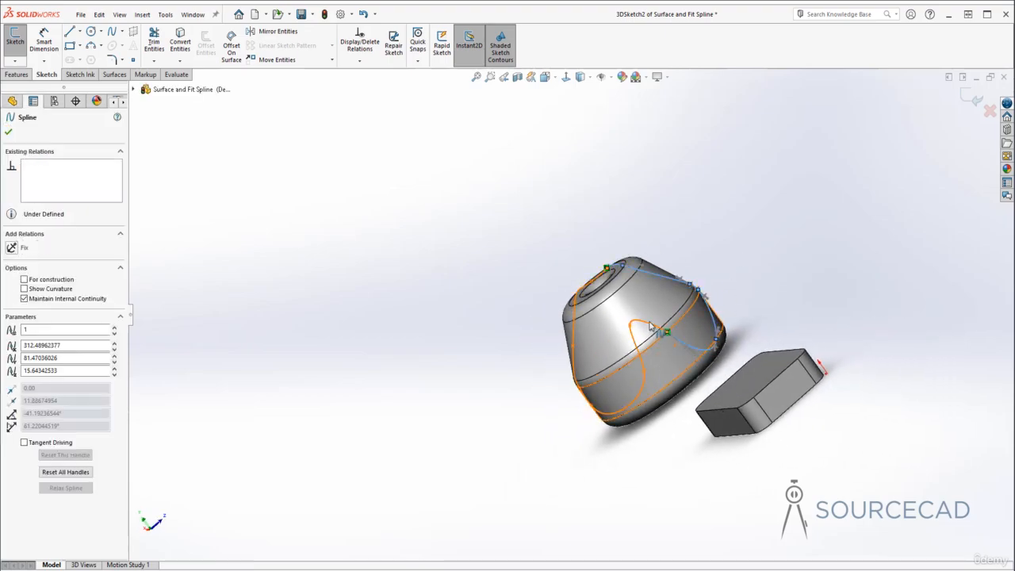
left_click(776, 288)
left_click(718, 207)
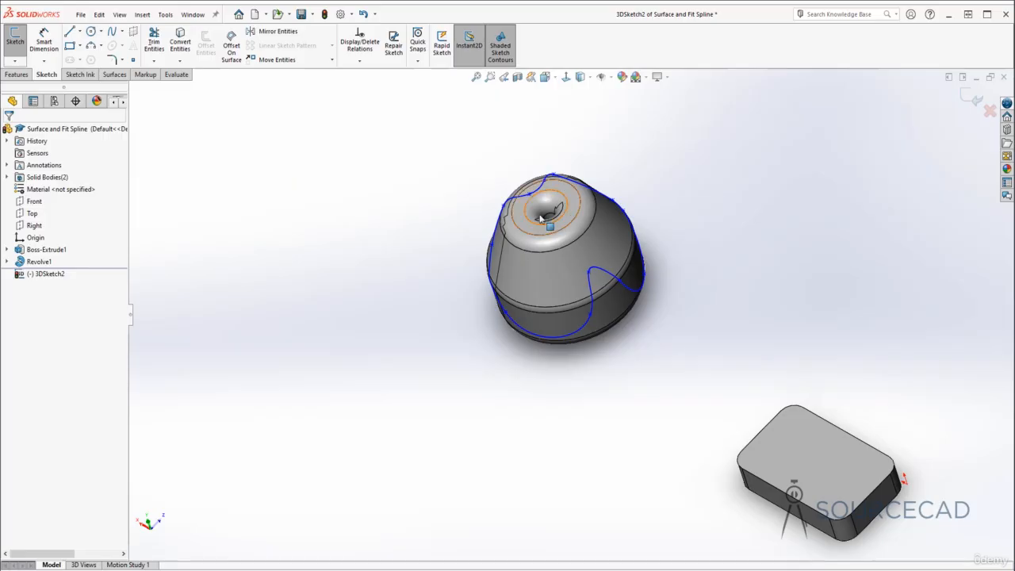
Step: Start Fit Spline and select both surface splines as the geometry to fit, with the Constrained option
middle_click_drag(757, 255, 702, 202)
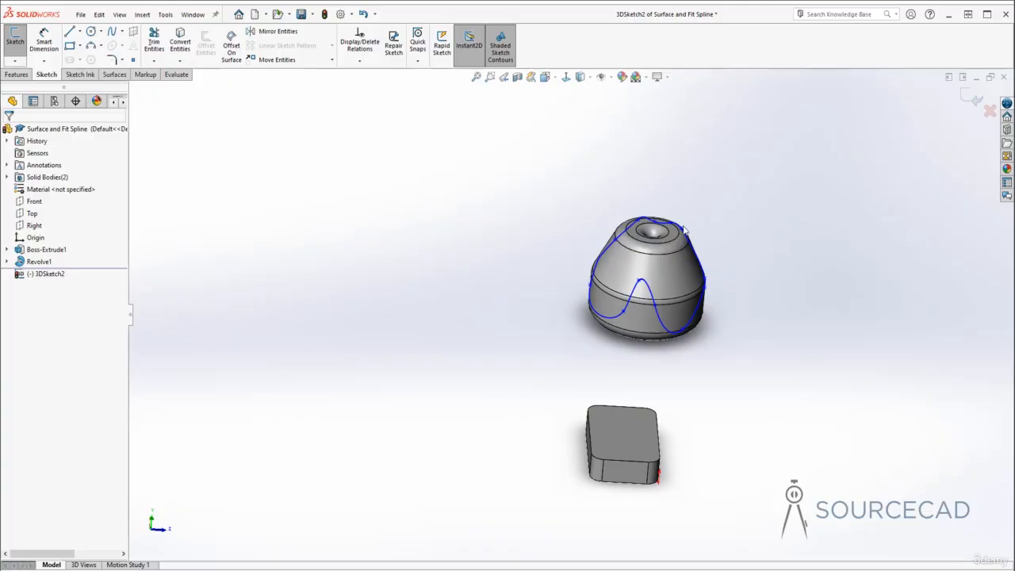
left_click(166, 15)
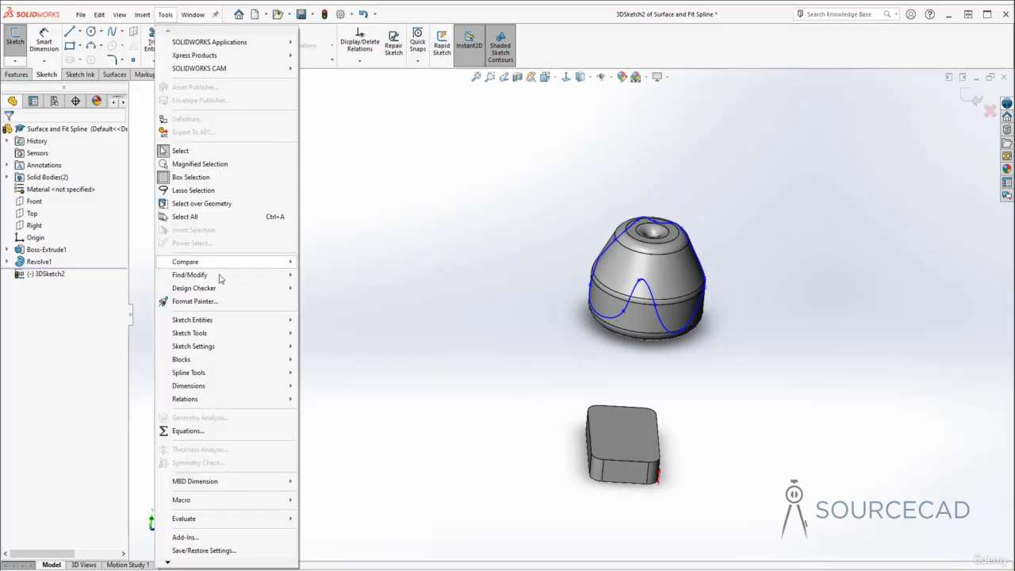
mouse_move(222, 373)
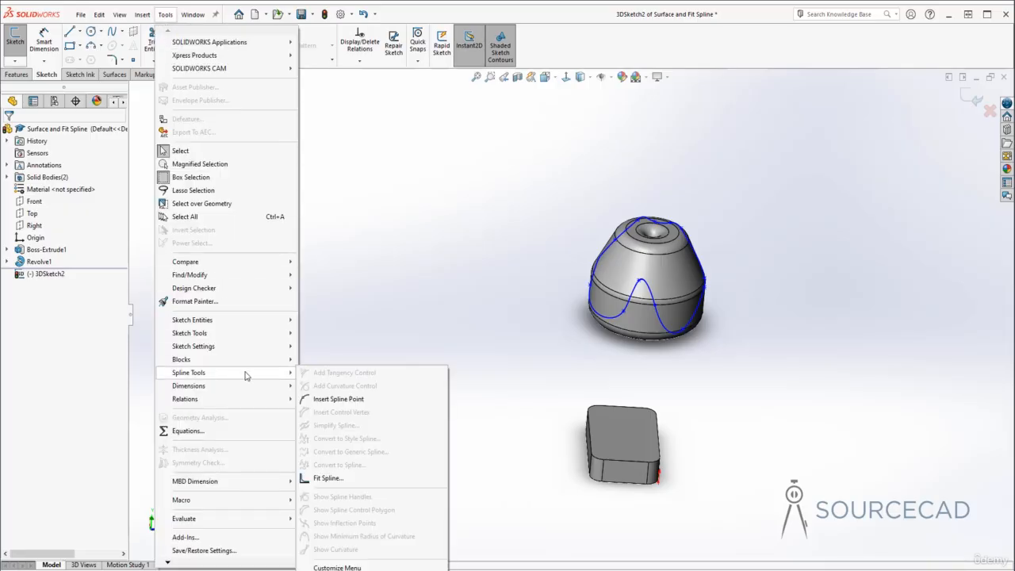
left_click(330, 479)
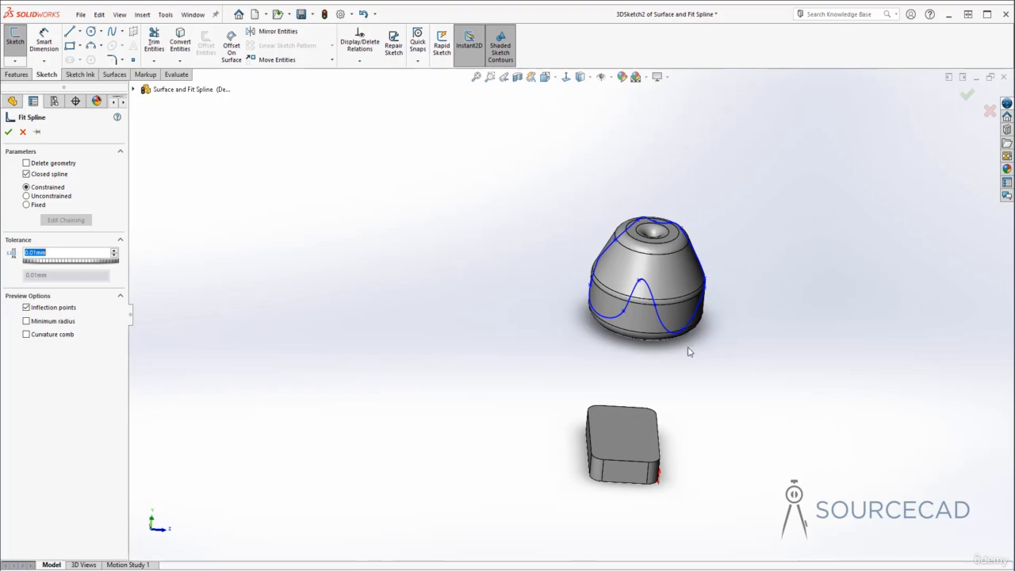
left_click(624, 238)
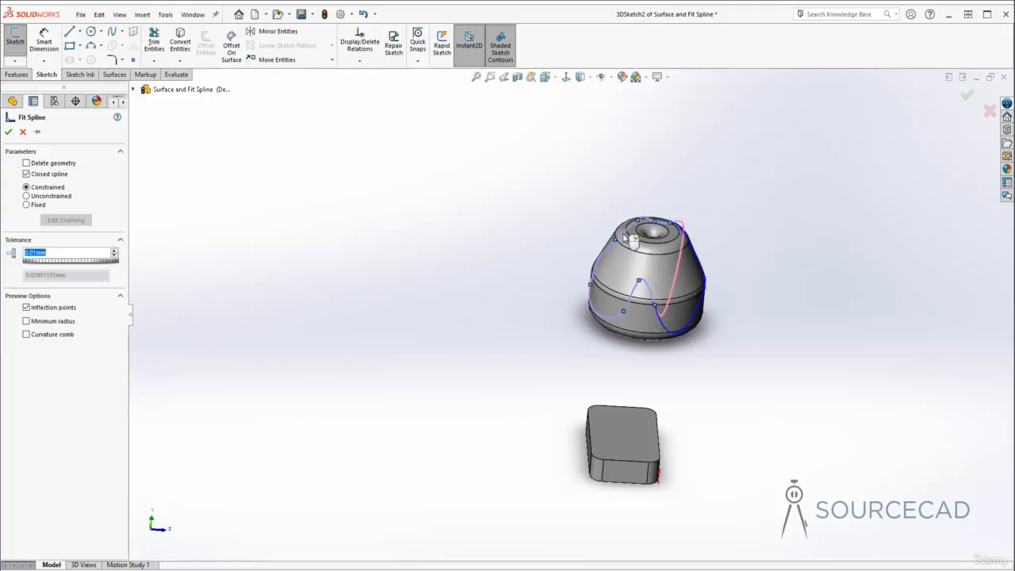
left_click(670, 331)
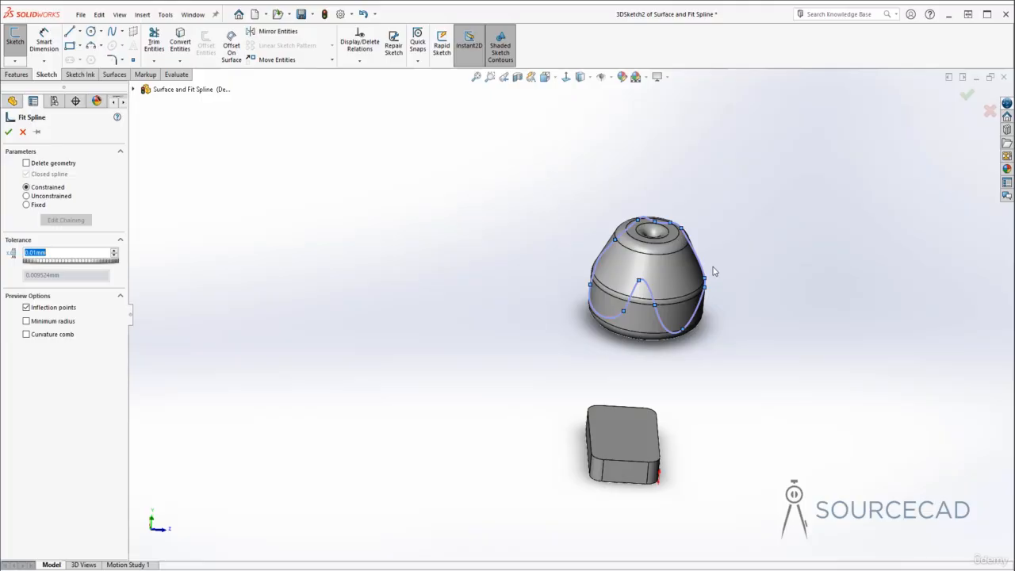
Step: Set the Fit Spline tolerance to 0.08 mm and compare the fitted curve preview with the original splines
scroll(693, 272, "down", 8)
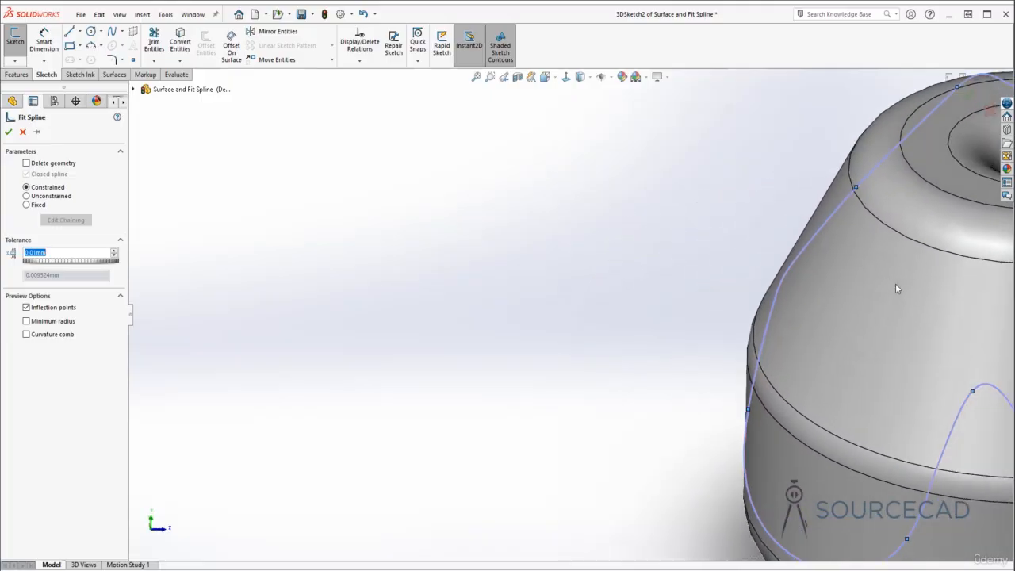
middle_click_drag(896, 289, 755, 312)
middle_click_drag(814, 332, 754, 182)
scroll(754, 182, "down", 3)
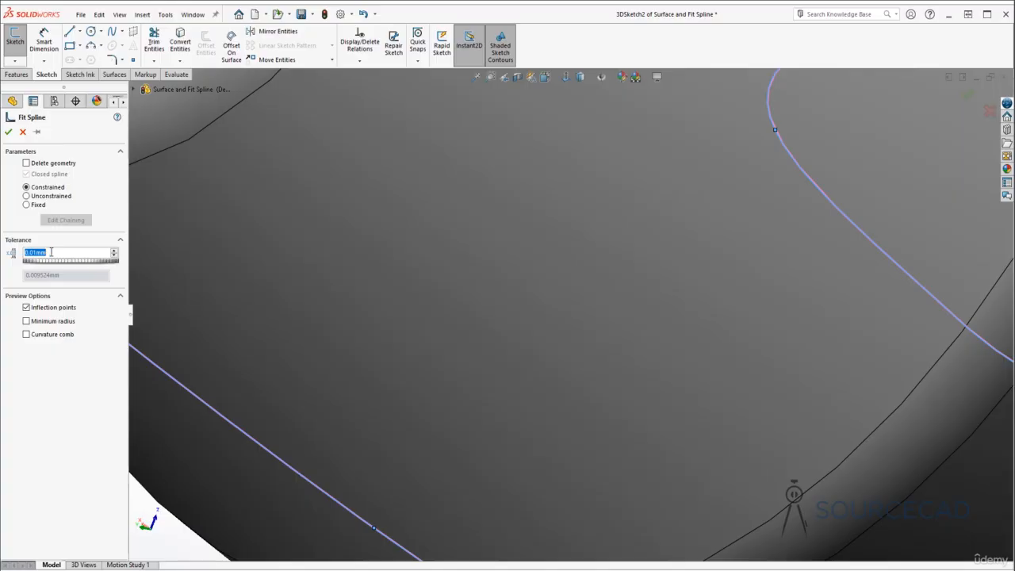
type("0")
key("Tab")
scroll(586, 254, "up", 6)
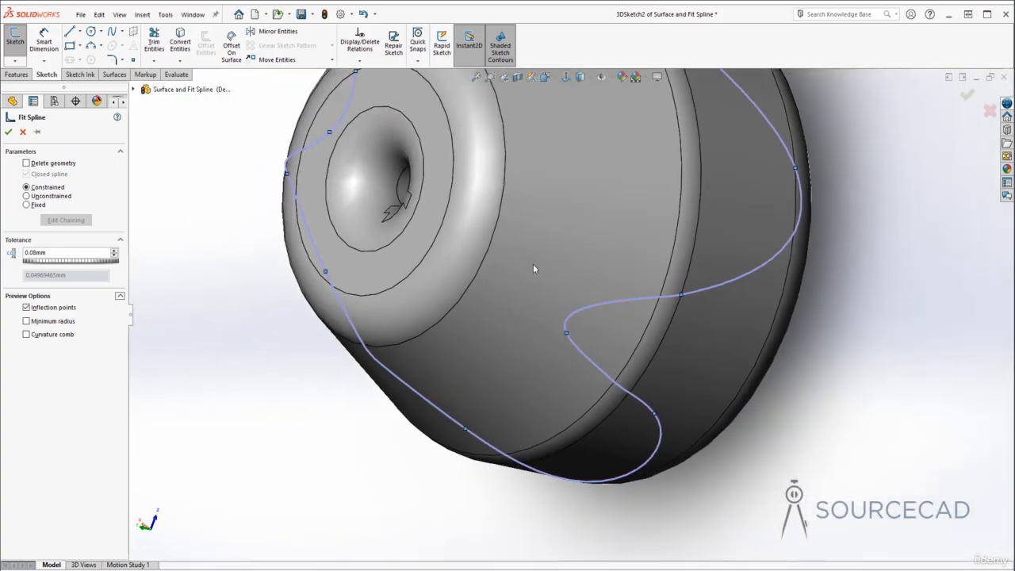
middle_click_drag(533, 269, 672, 311)
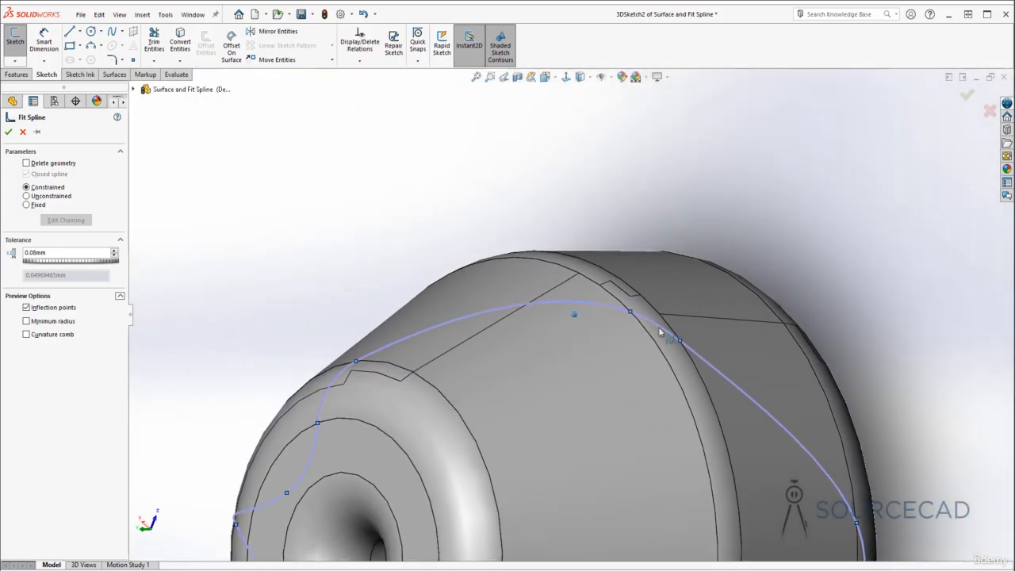
scroll(657, 327, "down", 10)
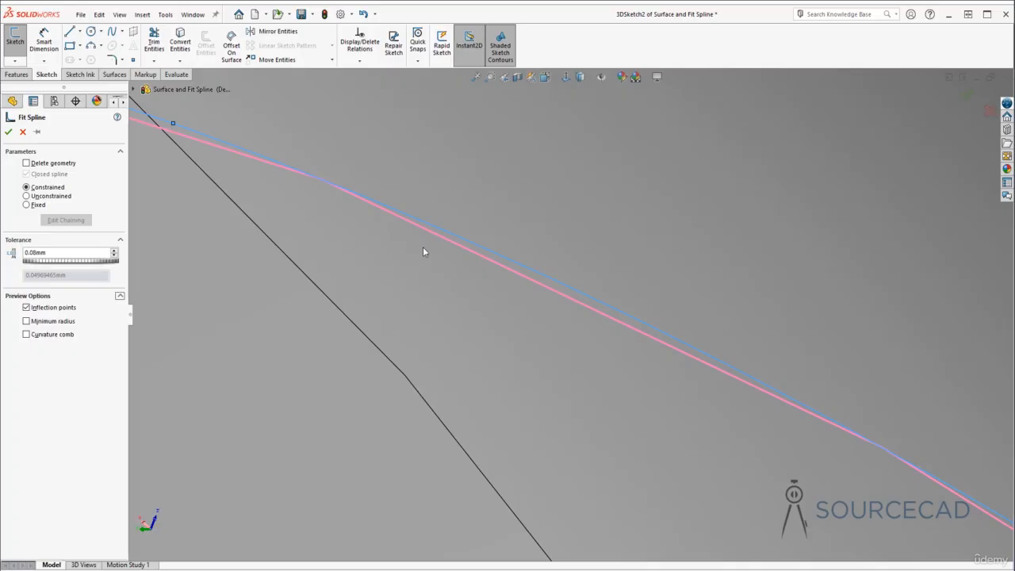
scroll(609, 317, "up", 5)
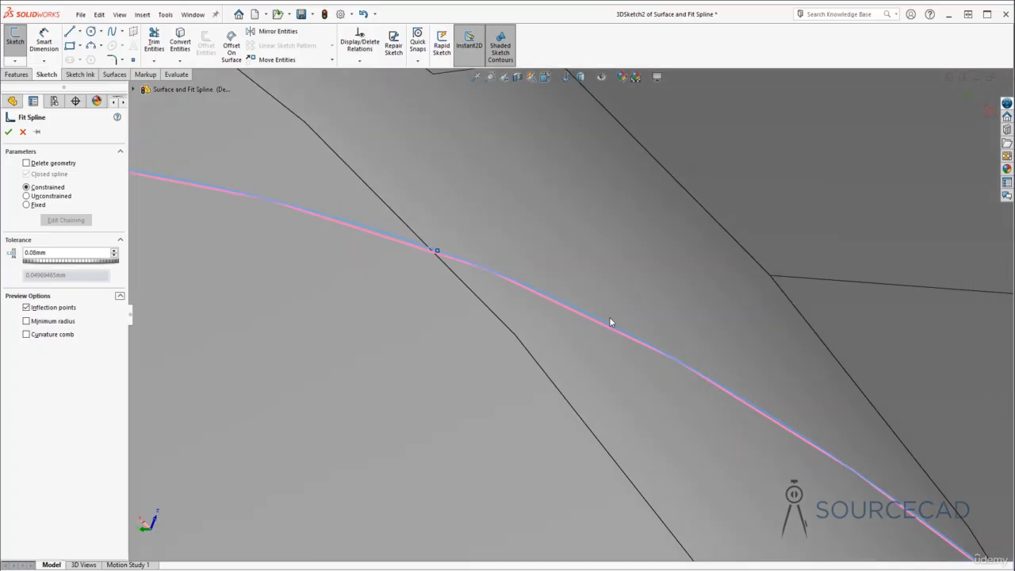
Step: Set the Fit Spline tolerance to 0.01 mm and check the fitted curve preview around the revolved body
scroll(612, 326, "up", 6)
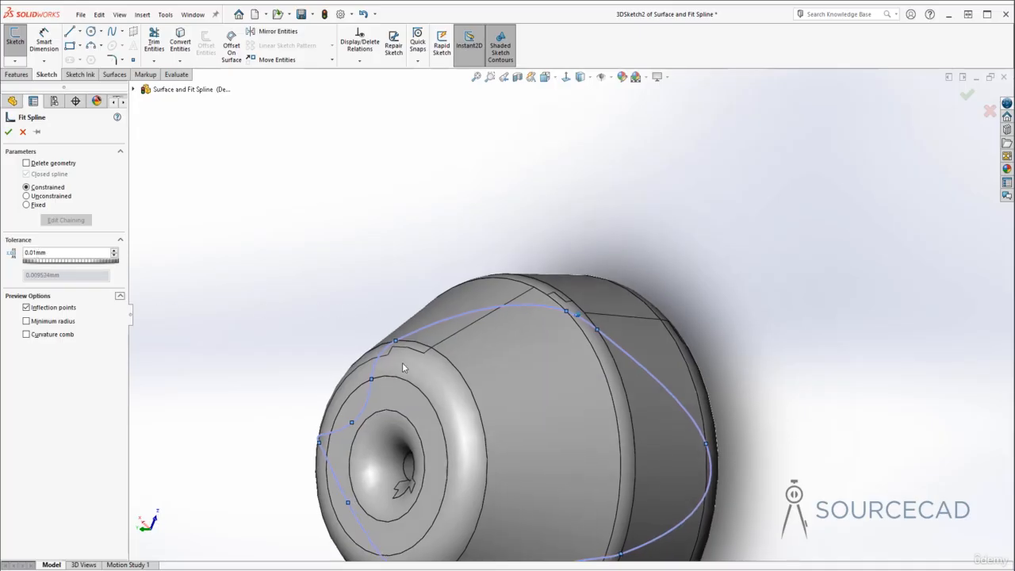
middle_click_drag(401, 356, 560, 331)
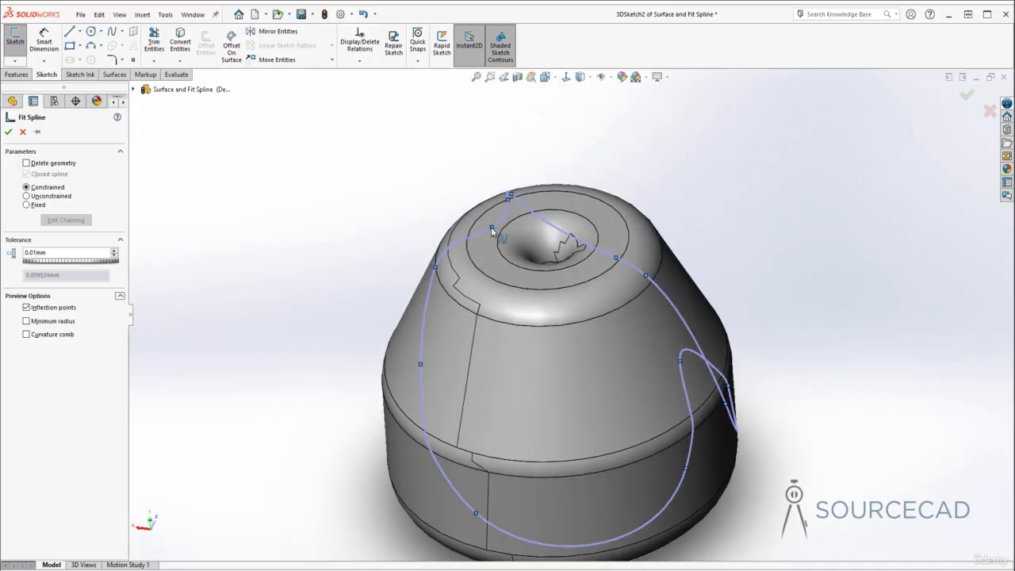
mouse_move(493, 229)
middle_mouse_down()
mouse_move(511, 187)
mouse_move(453, 336)
mouse_move(577, 389)
middle_mouse_up()
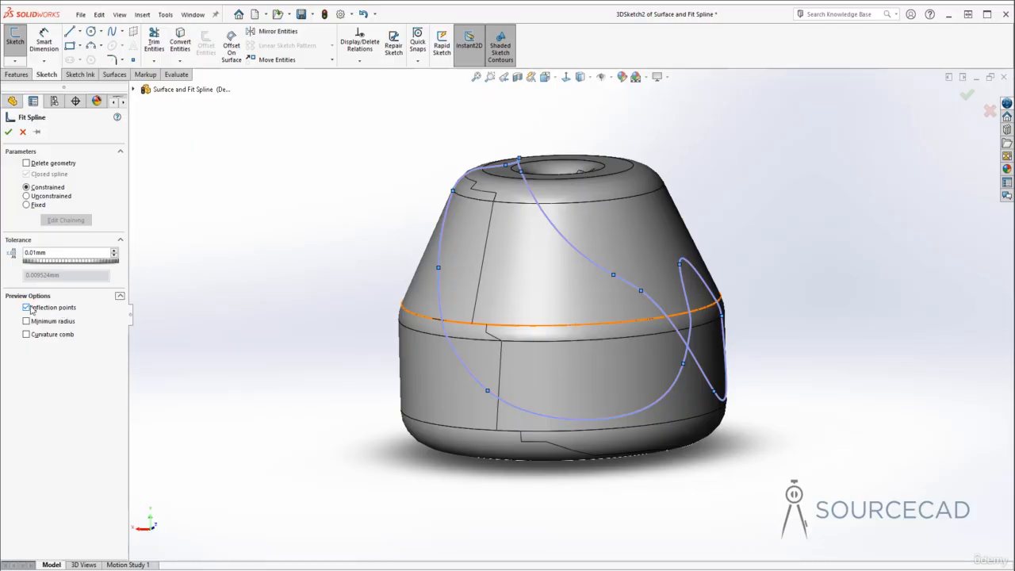
Step: Examine the curvature comb and minimum radius previews of the fitted curve, and switch both previews off again
left_click(26, 334)
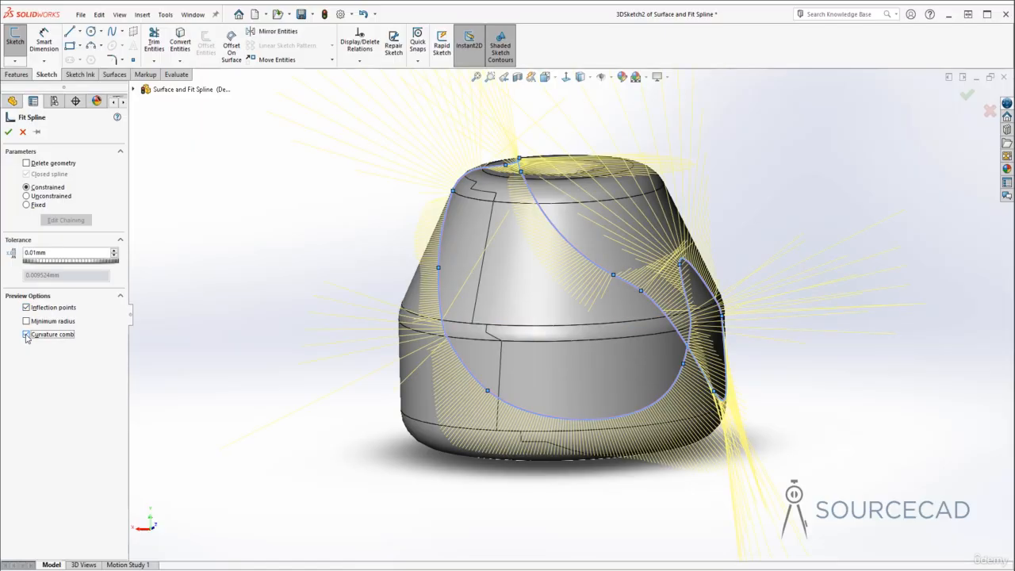
mouse_move(458, 337)
middle_mouse_down()
mouse_move(664, 201)
mouse_move(774, 230)
mouse_move(636, 294)
mouse_move(303, 321)
middle_mouse_up()
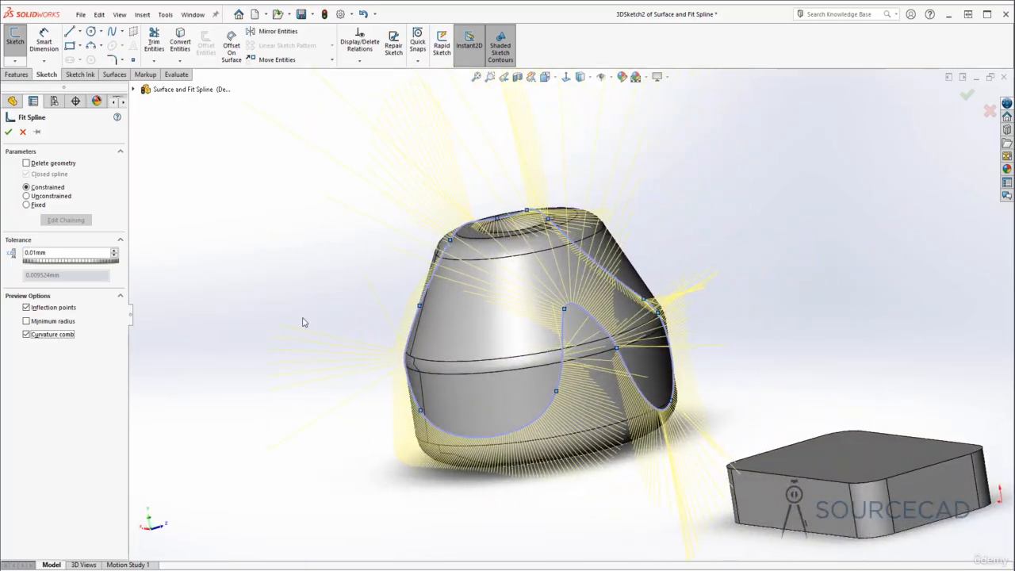
left_click(57, 321)
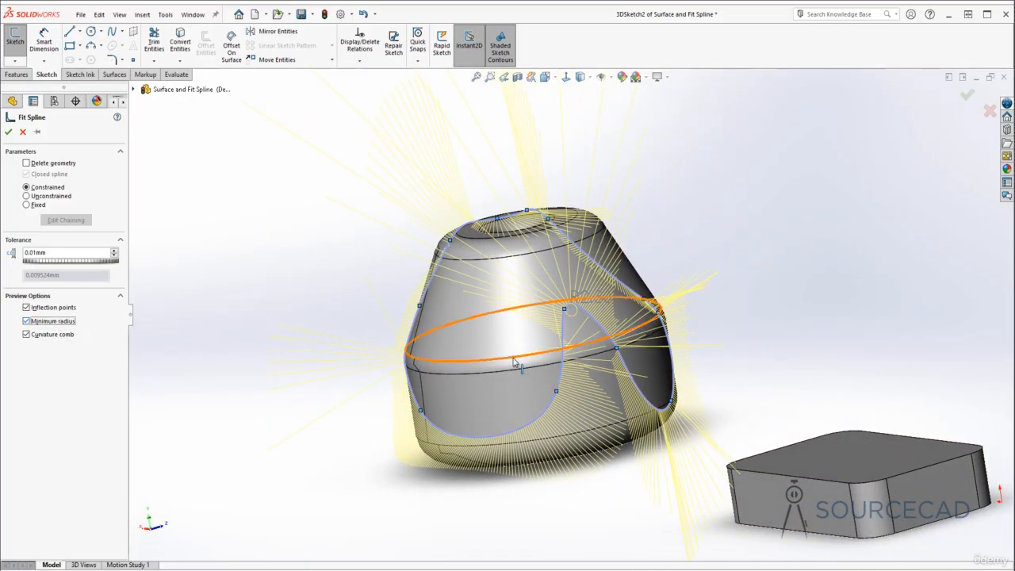
middle_click_drag(617, 312, 608, 307)
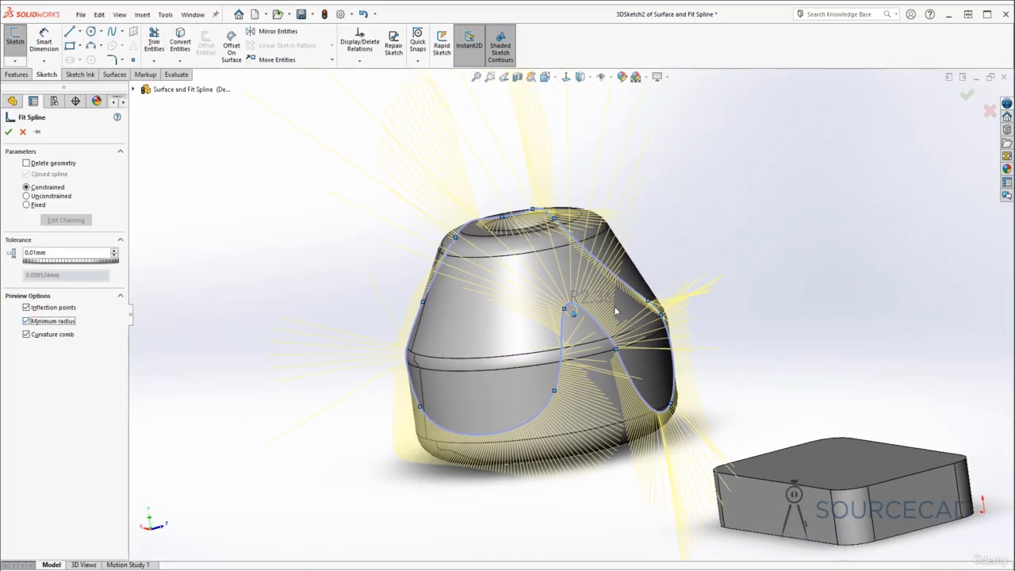
left_click(54, 323)
left_click(50, 334)
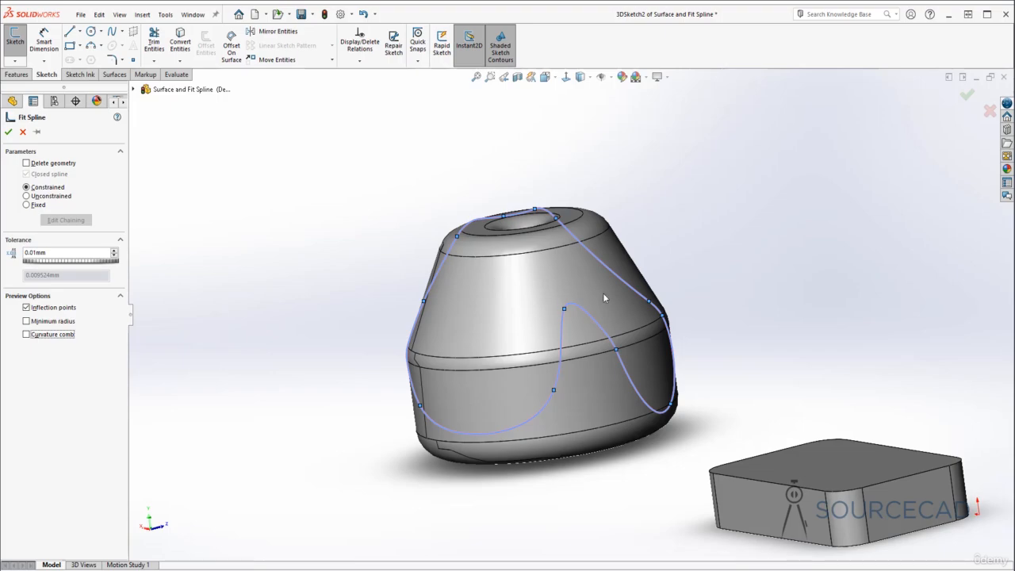
Step: Disable the inflection points preview, enable Delete geometry, apply the Fit Spline and exit the 3D sketch
left_click(53, 309)
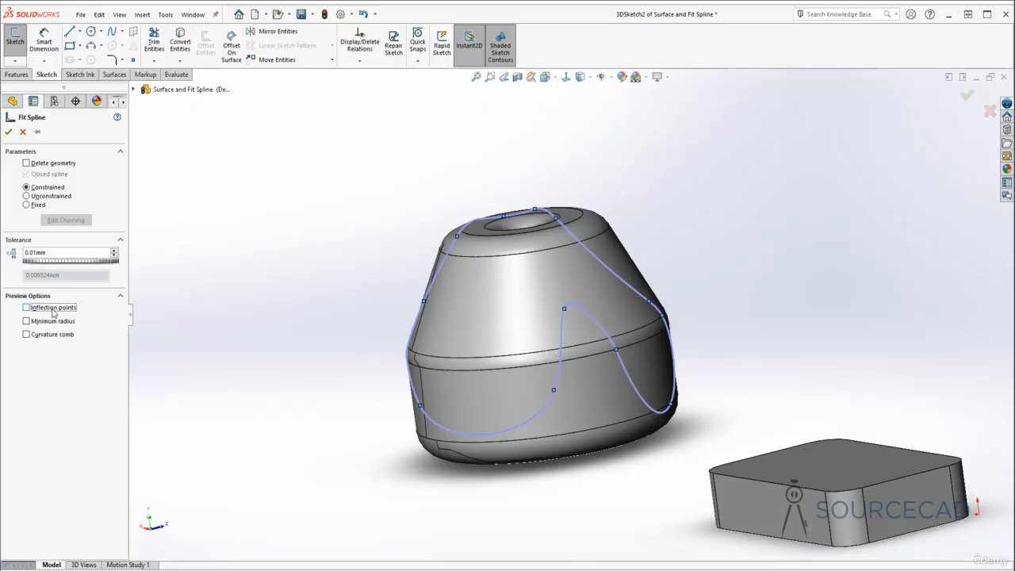
left_click(36, 164)
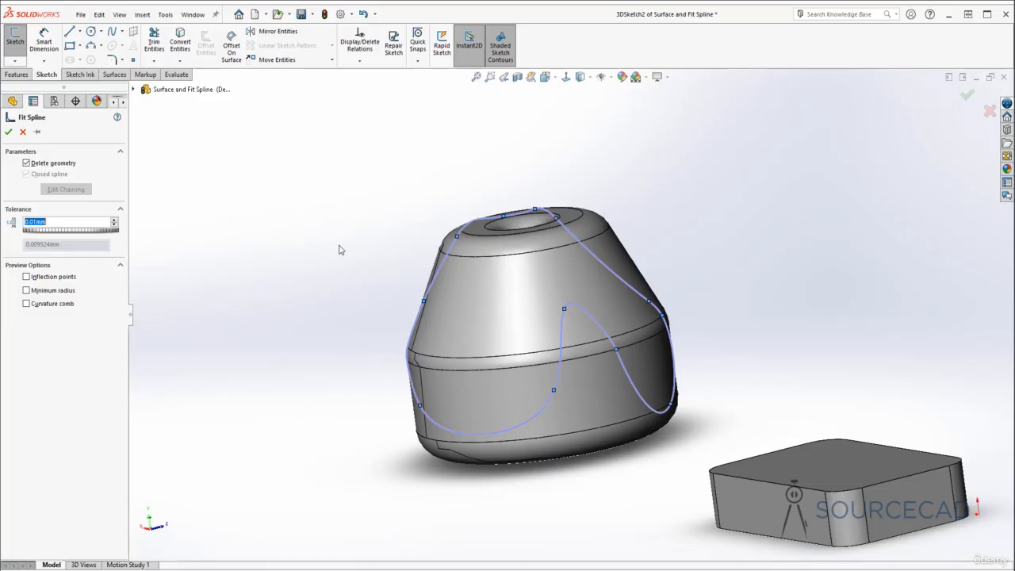
left_click(8, 132)
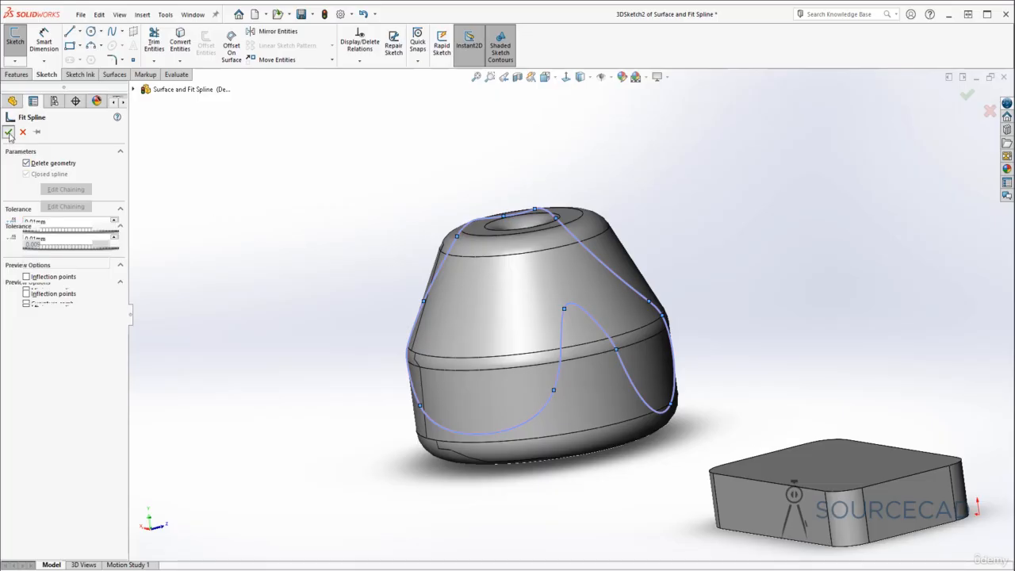
middle_click_drag(632, 218, 729, 194)
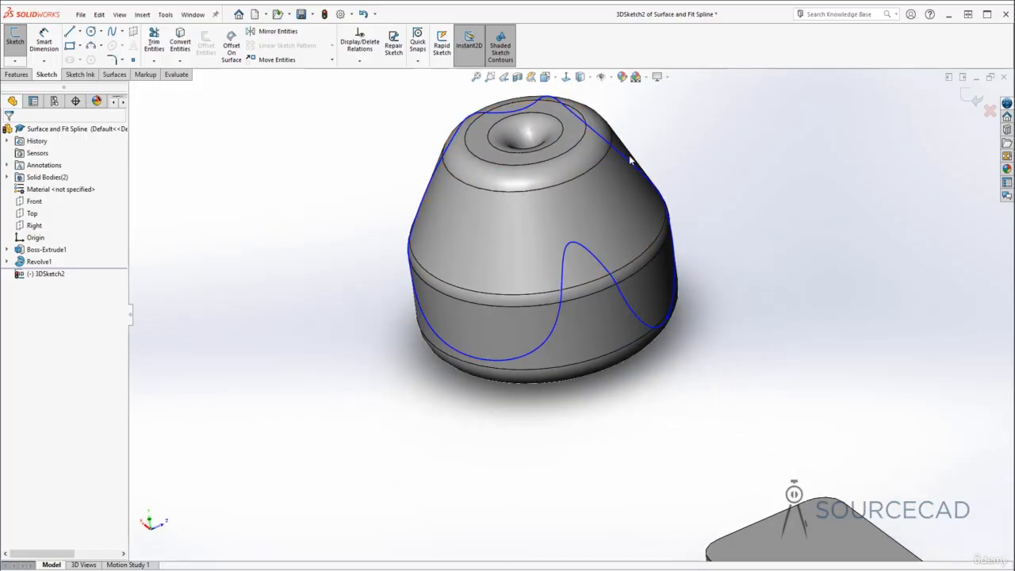
left_click(969, 103)
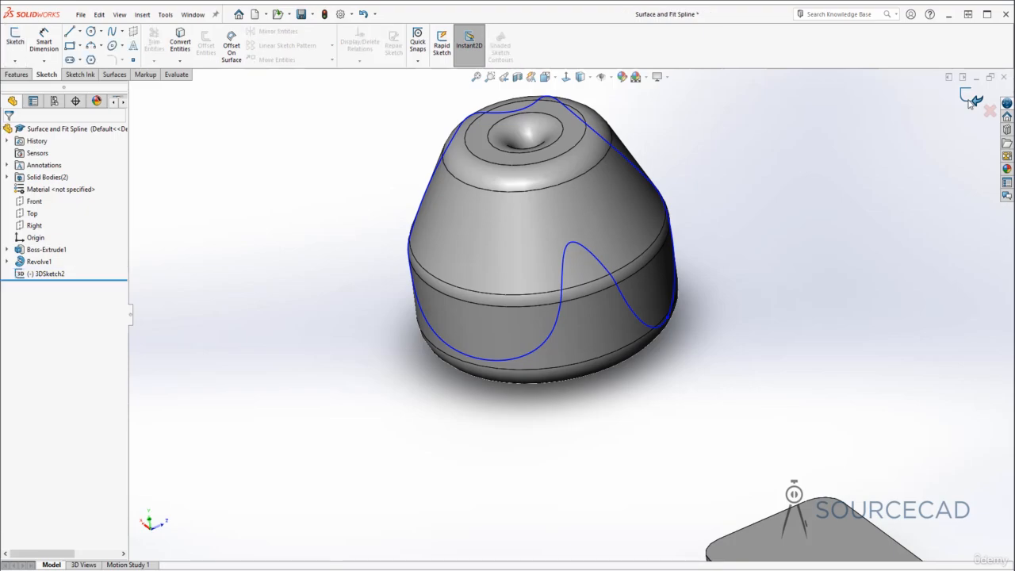
Step: Select the fitted curve and examine its course around the revolved body
left_click(585, 250)
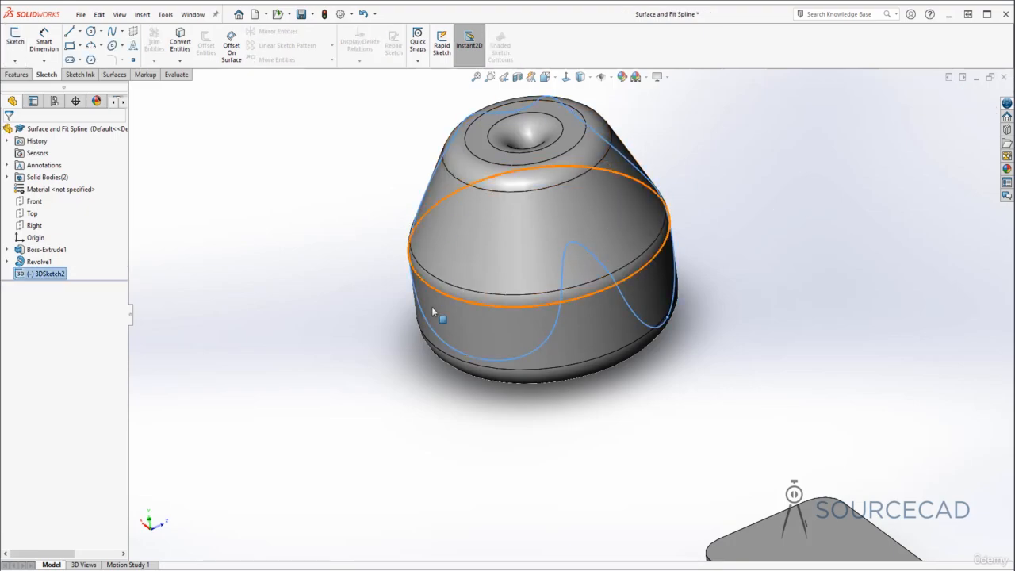
middle_click_drag(576, 262, 807, 230)
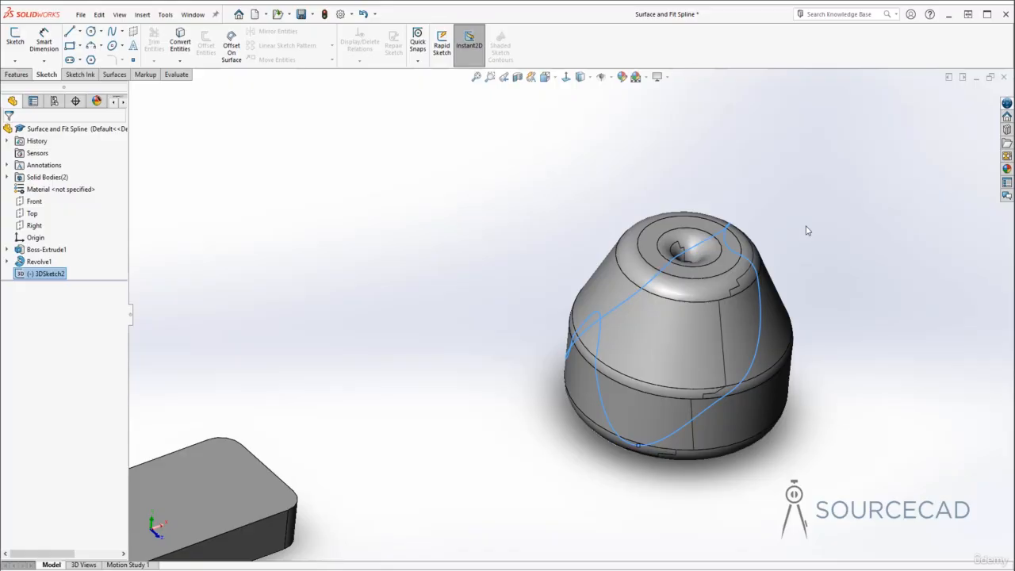
left_click(807, 230)
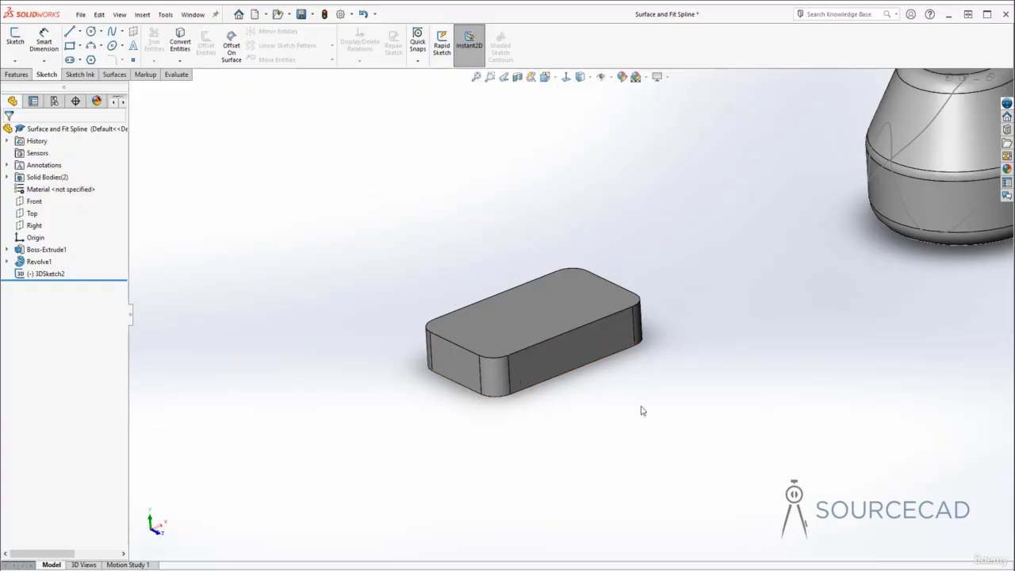
Step: Select the block's long side, rounded corner and short side faces one at a time to examine how its side is divided
scroll(511, 366, "down", 1)
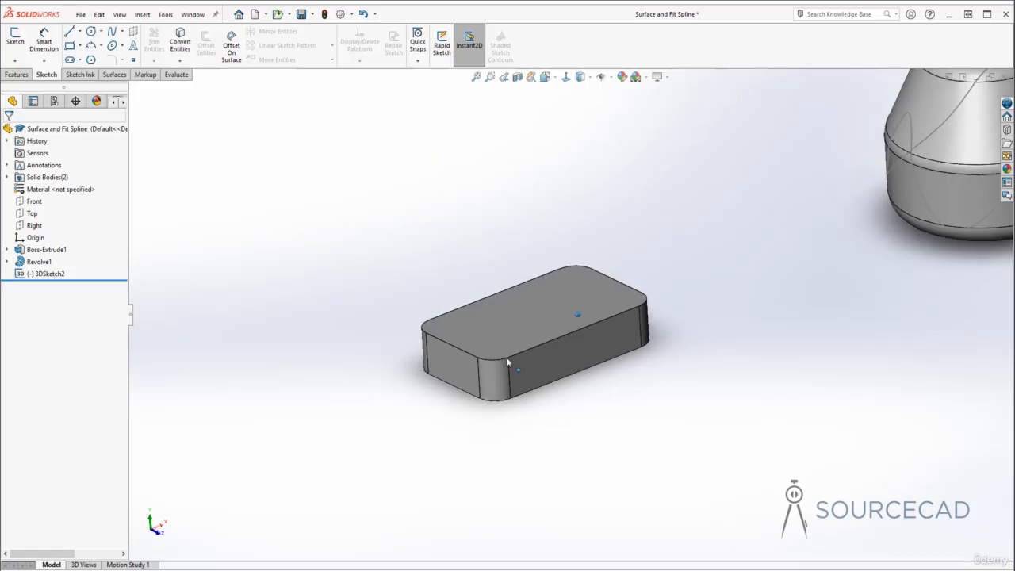
scroll(507, 363, "down", 1)
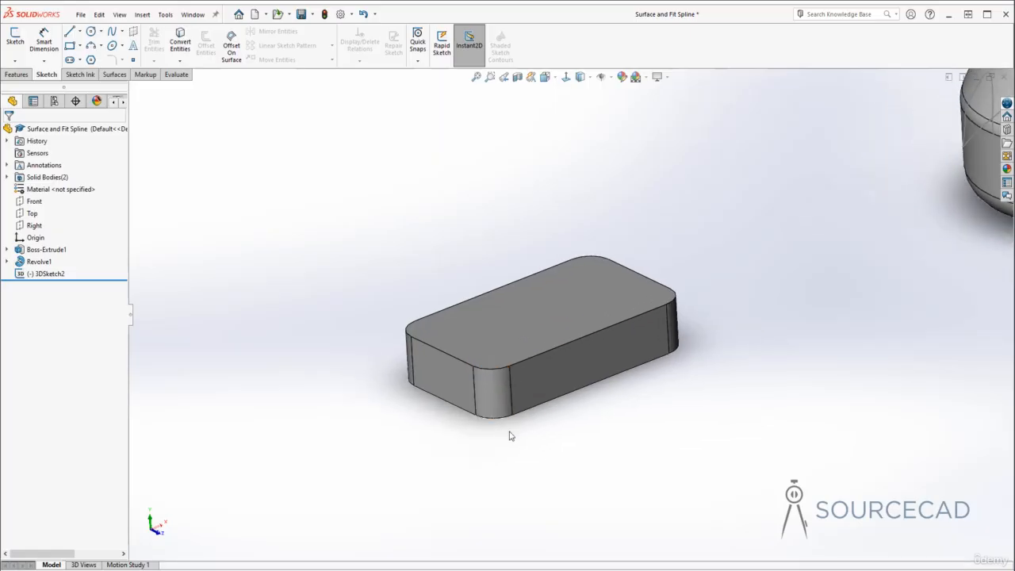
key("ctrl+s")
left_click(550, 375)
left_click(485, 394)
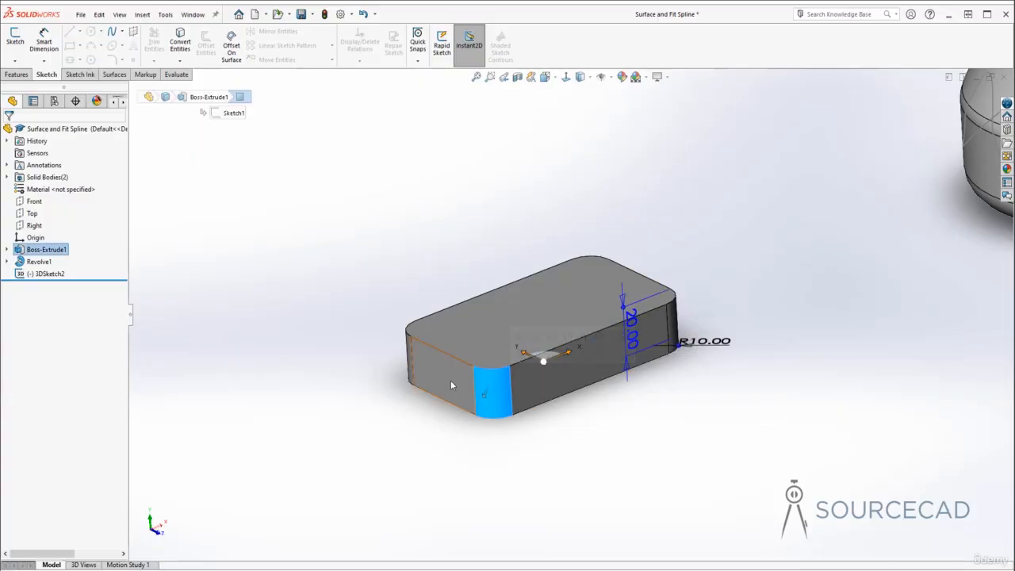
left_click(450, 380)
left_click(657, 434)
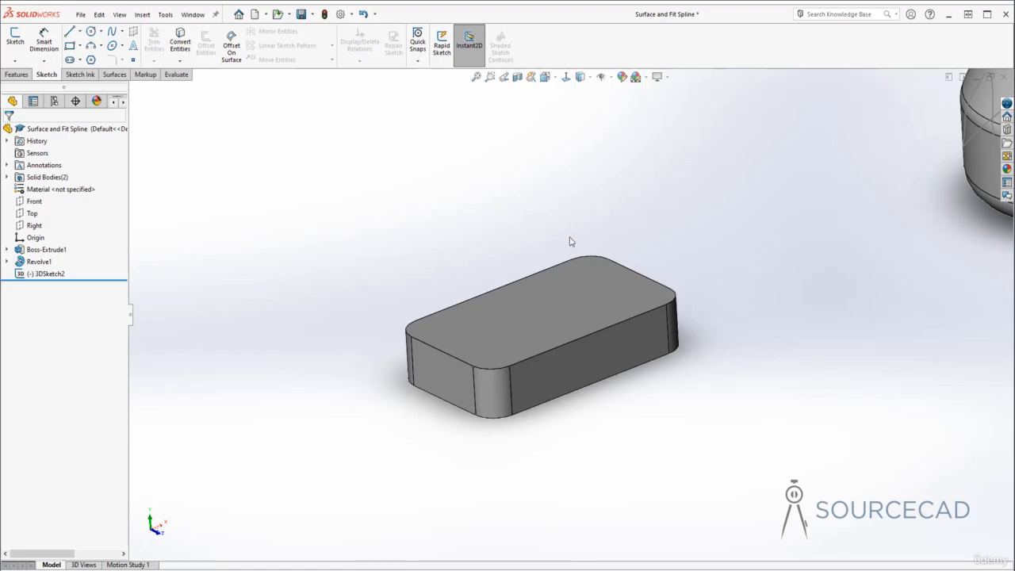
Step: Open the base sketch of the extruded block, Sketch1 under Boss-Extrude1, for editing
left_click(57, 249)
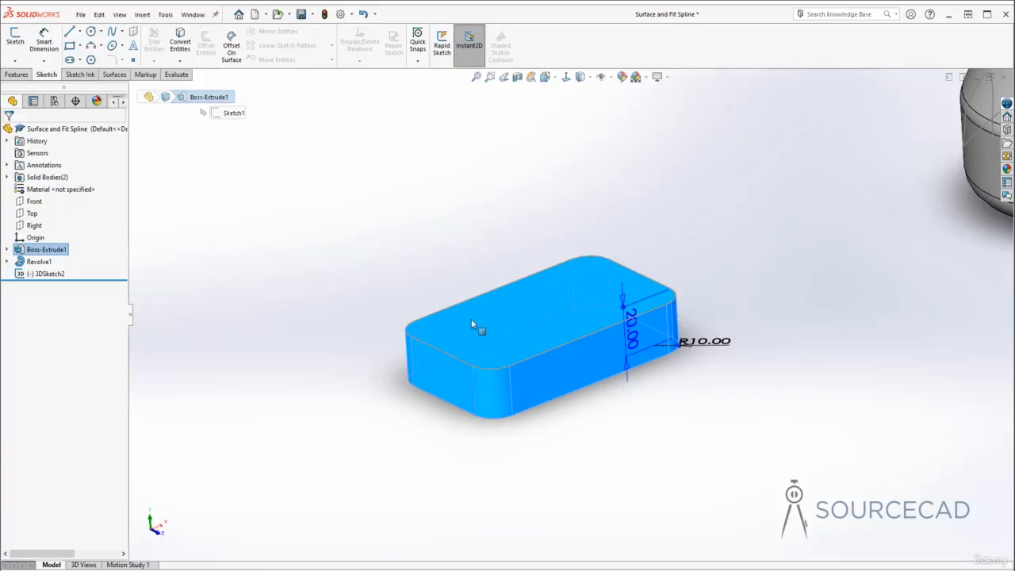
left_click(7, 249)
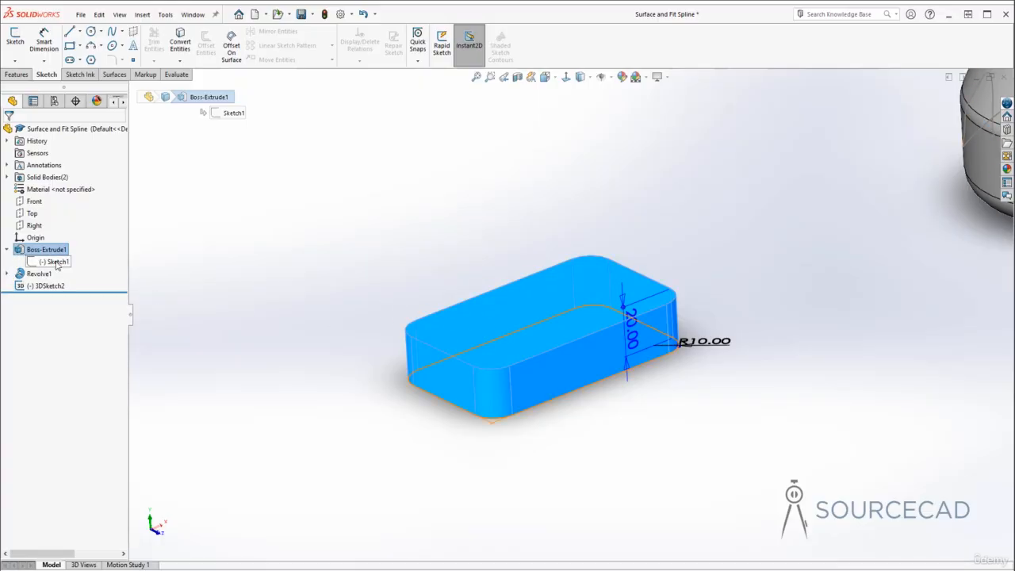
left_click(55, 261)
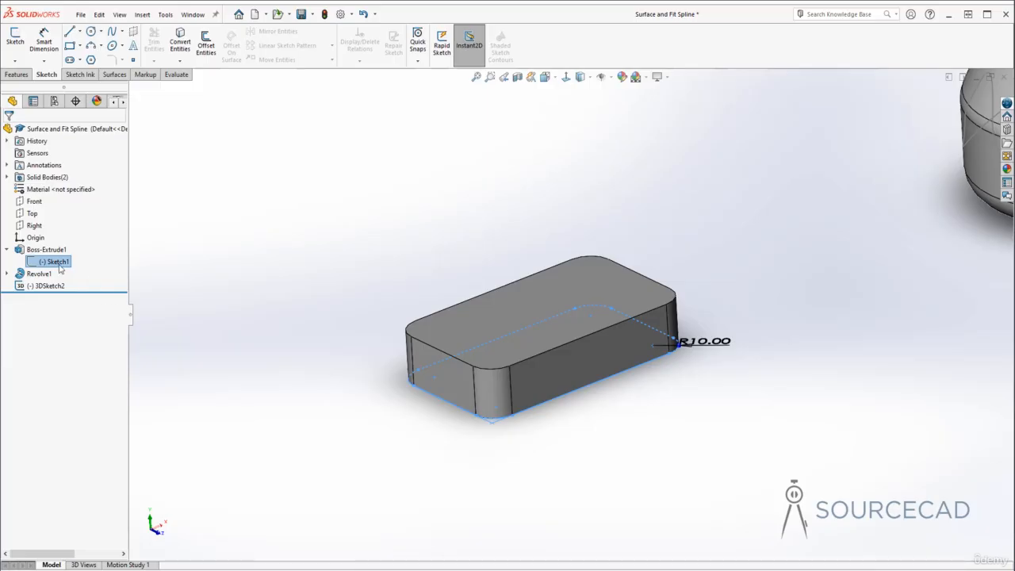
right_click(59, 269)
left_click(99, 229)
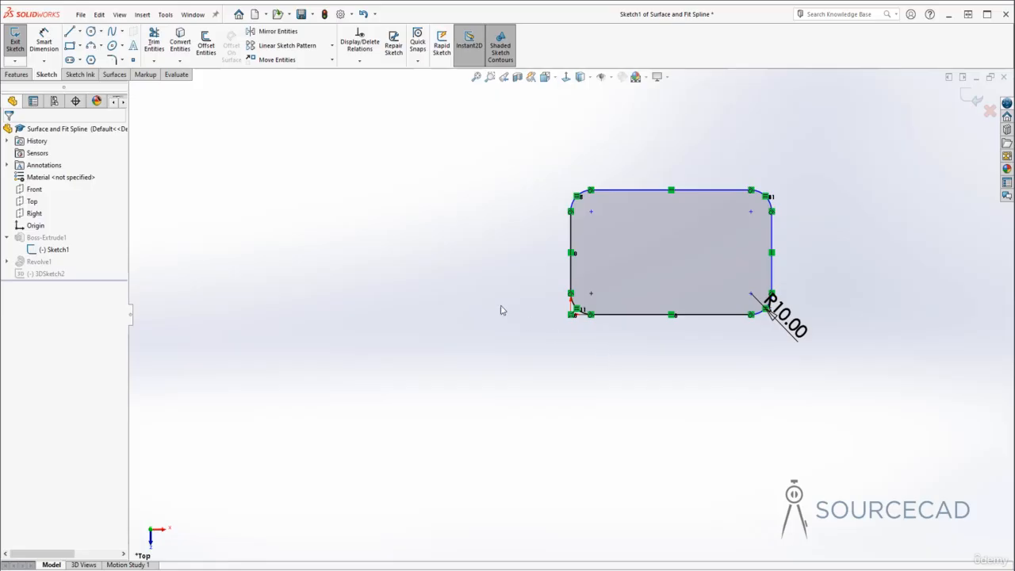
Step: Fit one closed spline to the whole rounded rectangle with Delete geometry and 0.01 mm tolerance, and exit the sketch
left_click(164, 14)
mouse_move(188, 372)
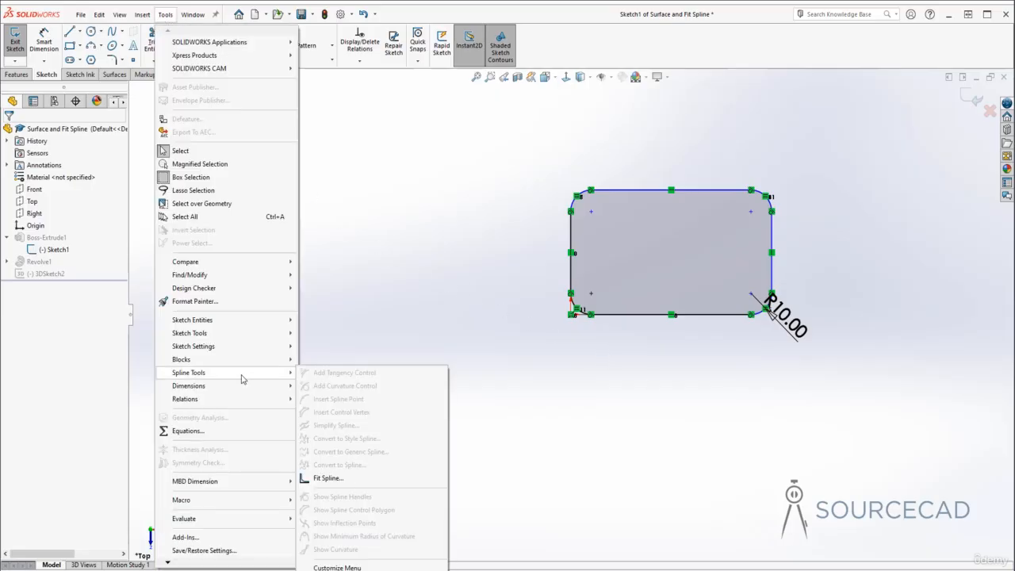
left_click(337, 479)
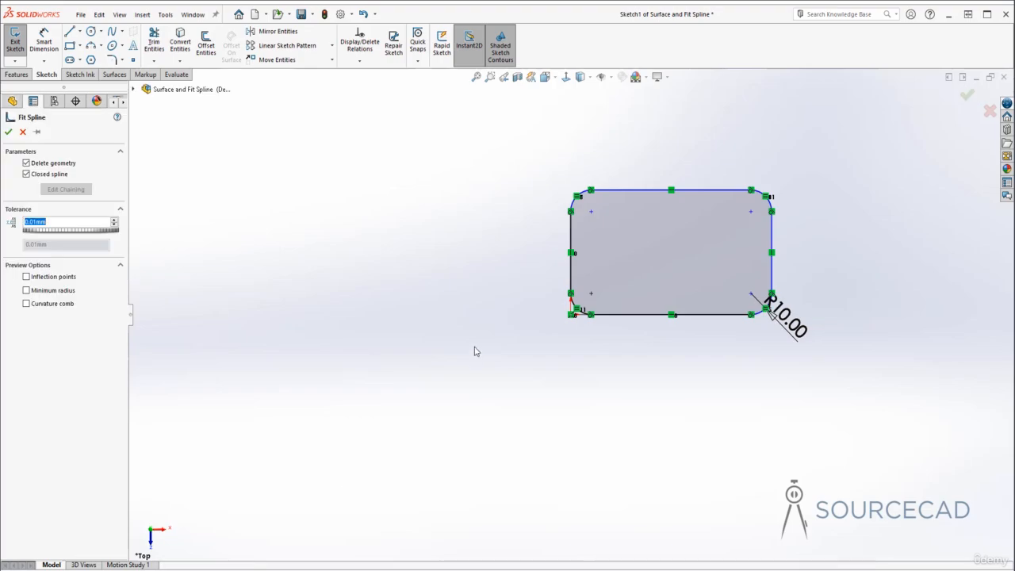
mouse_move(539, 157)
left_mouse_down()
mouse_move(790, 313)
mouse_move(792, 341)
left_mouse_up()
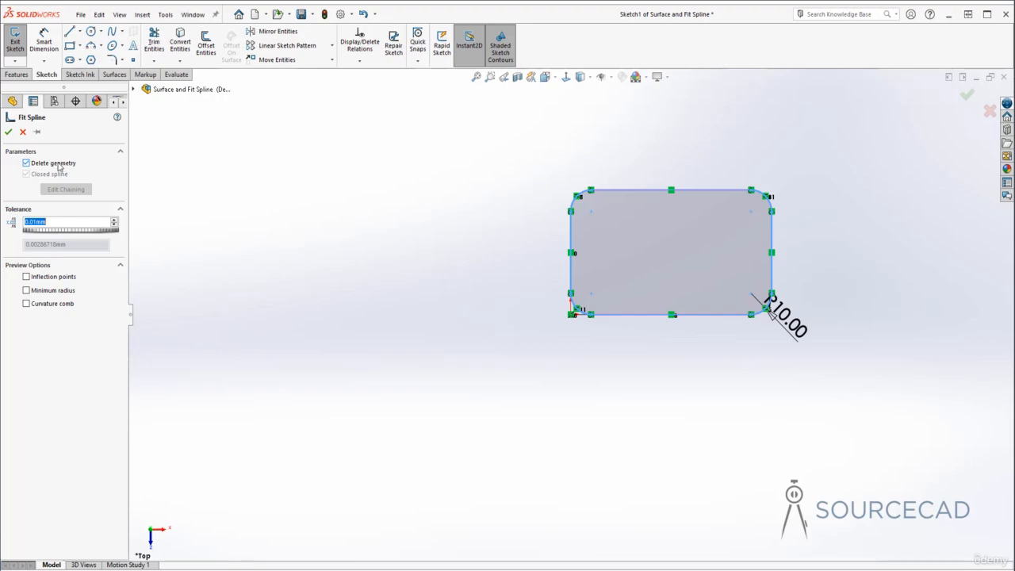
left_click(8, 133)
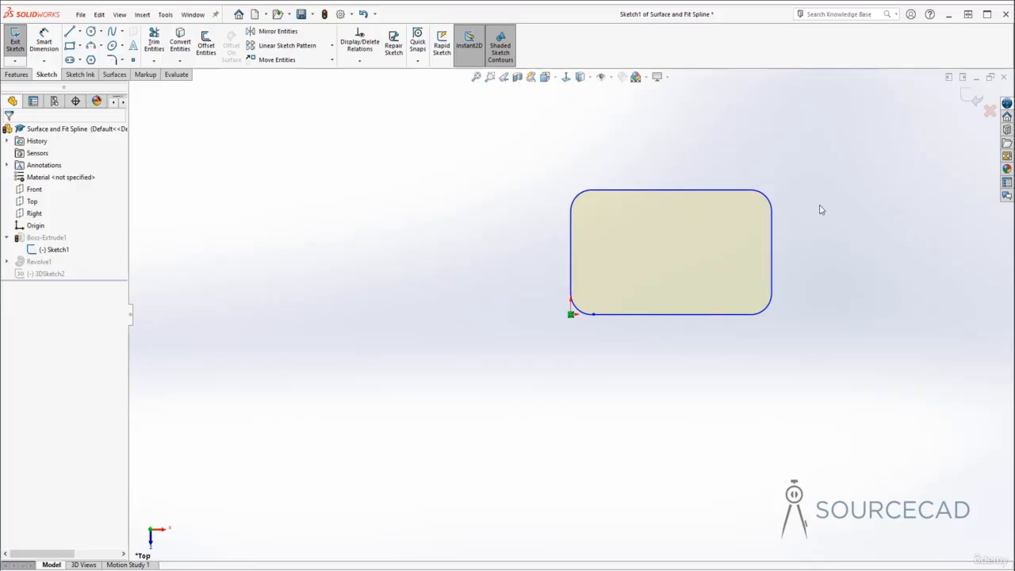
left_click(974, 98)
Step: Examine the side face and bottom edge of the rebuilt block from an isometric view
key("ctrl+7")
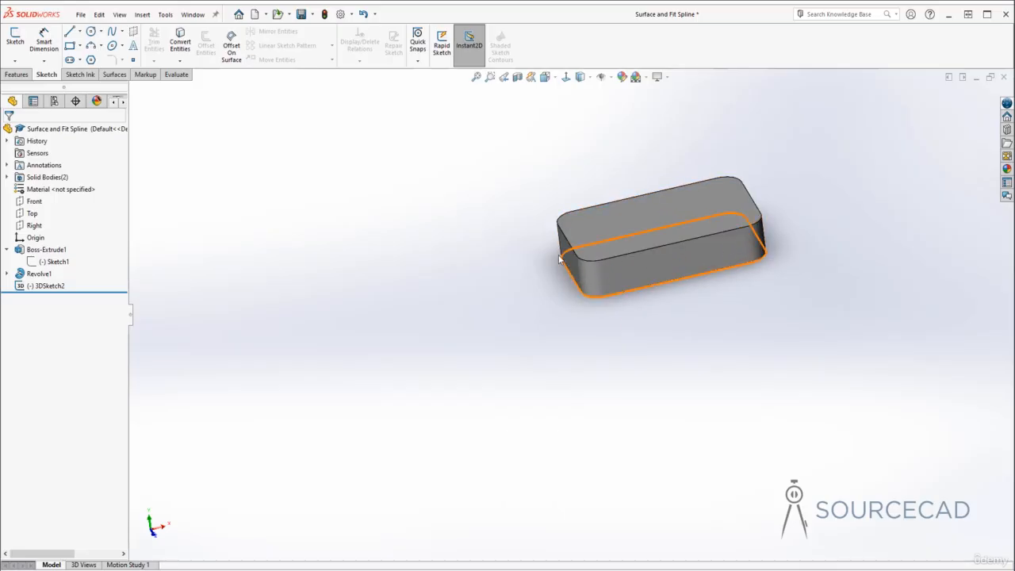
middle_click_drag(620, 283, 658, 275)
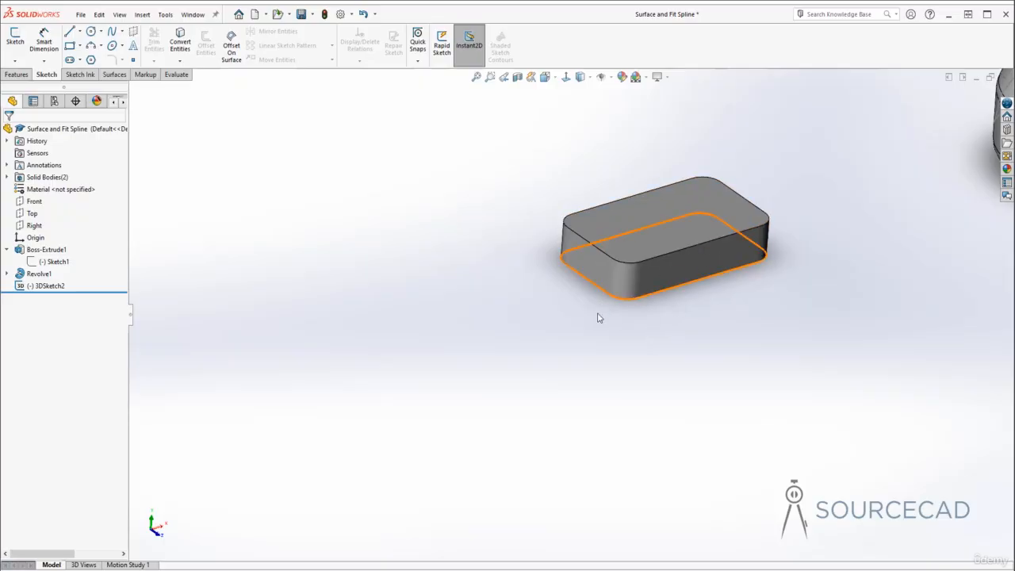
mouse_move(682, 338)
middle_mouse_down()
mouse_move(687, 321)
mouse_move(737, 370)
middle_mouse_up()
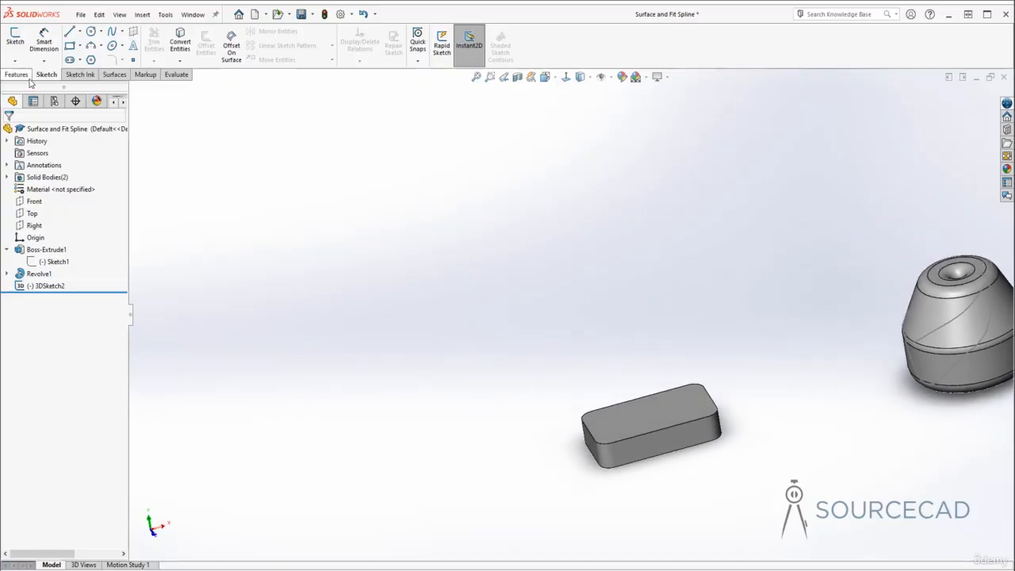
Step: Start a new 3D sketch and draw a wavy four-point spline on the XY plane in the empty space above the block
left_click(14, 61)
left_click(35, 86)
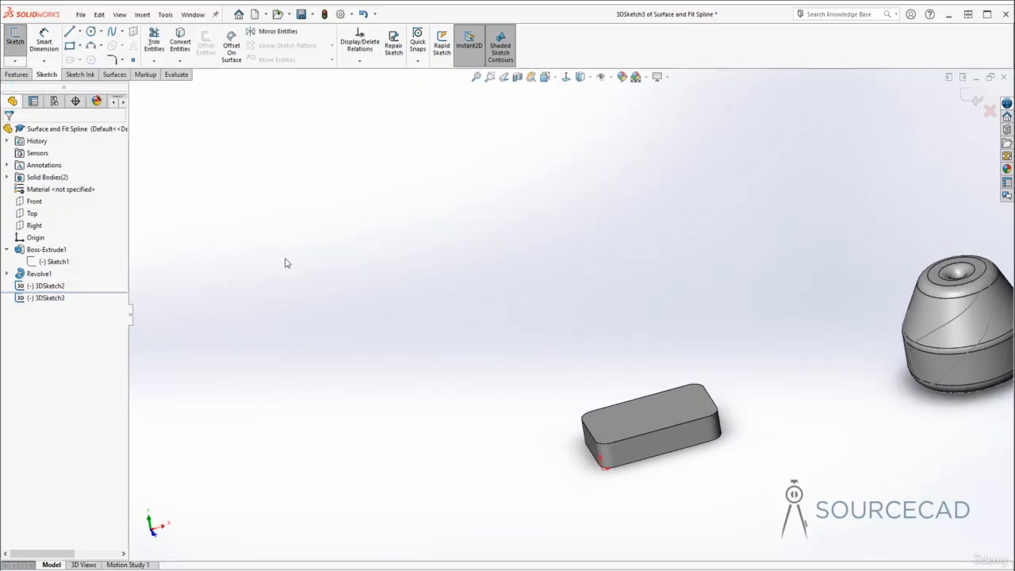
left_click(112, 32)
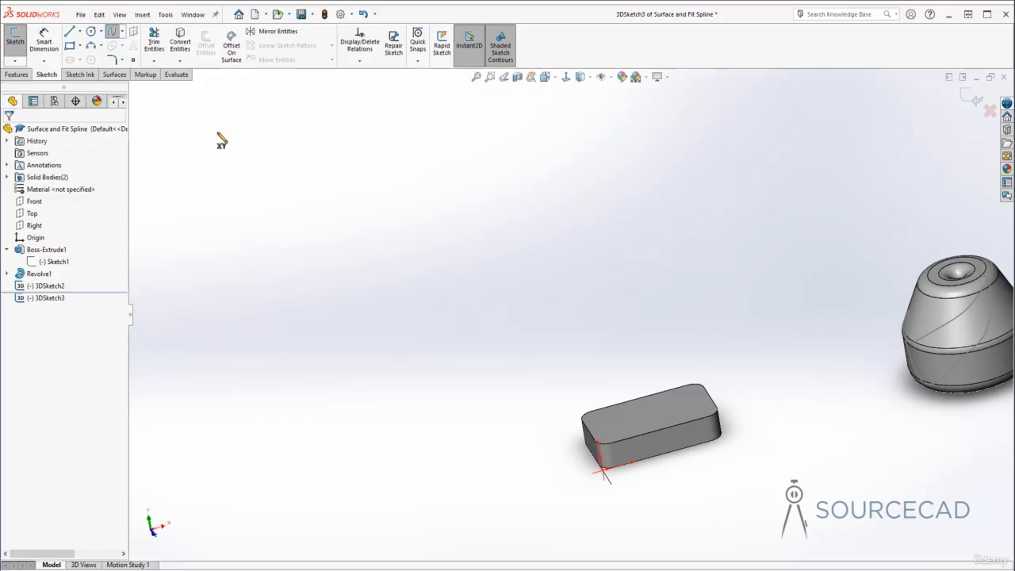
left_click(367, 284)
left_click(426, 234)
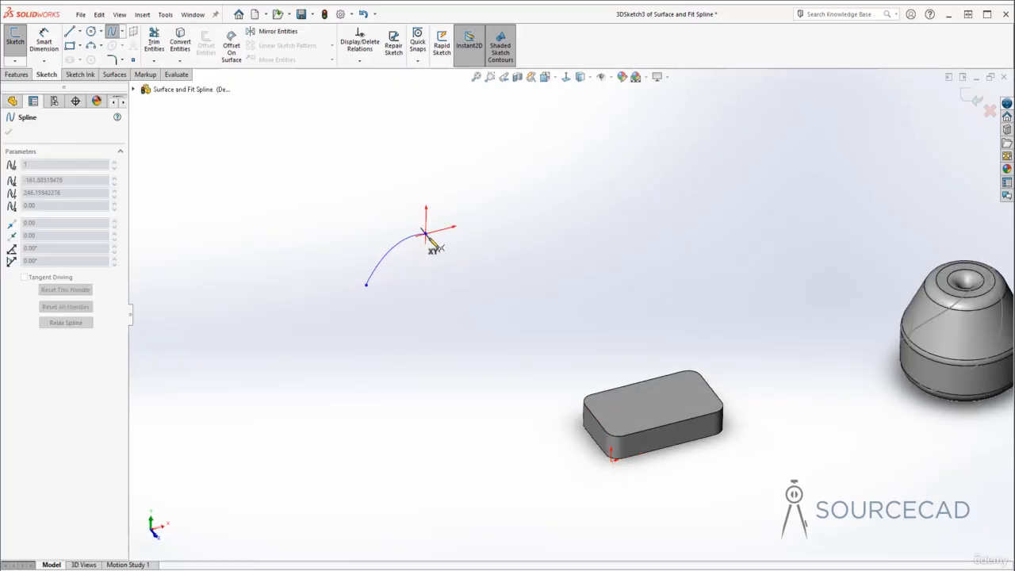
left_click(494, 284)
left_click(568, 266)
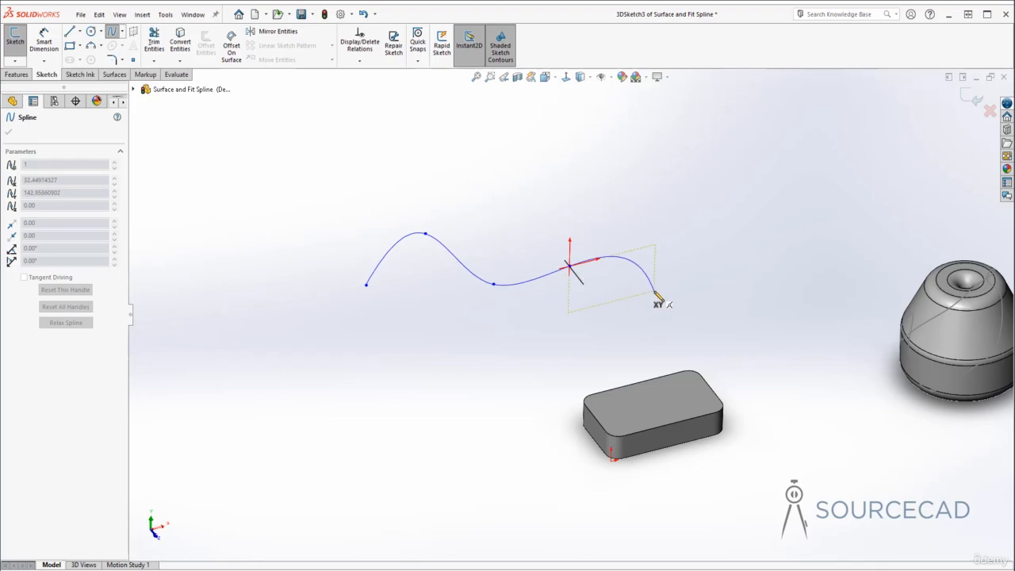
key("Escape")
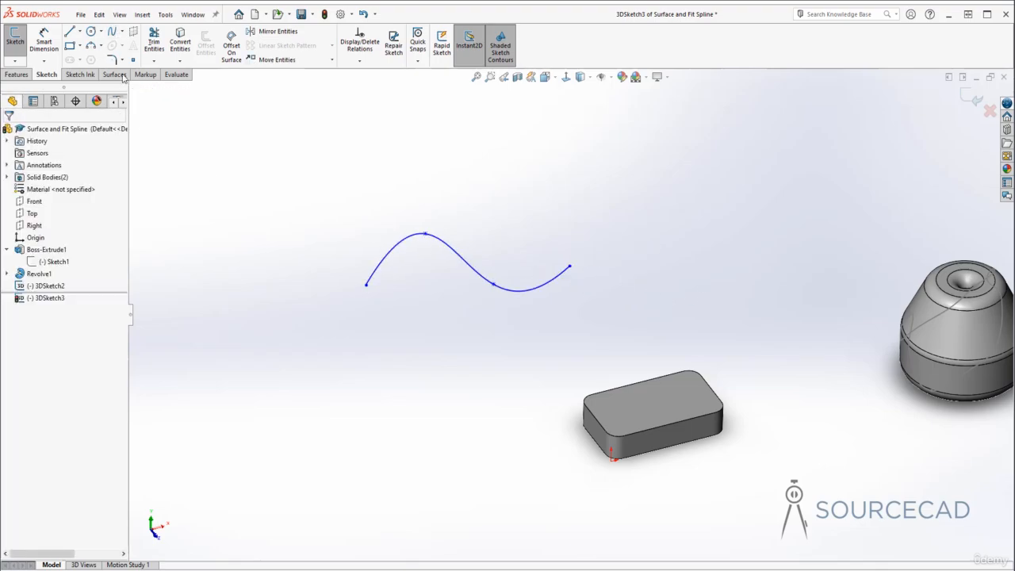
Step: Draw a second four-point spline on the YZ plane, starting a short gap beyond the end of the first spline
left_click(112, 31)
key("Tab")
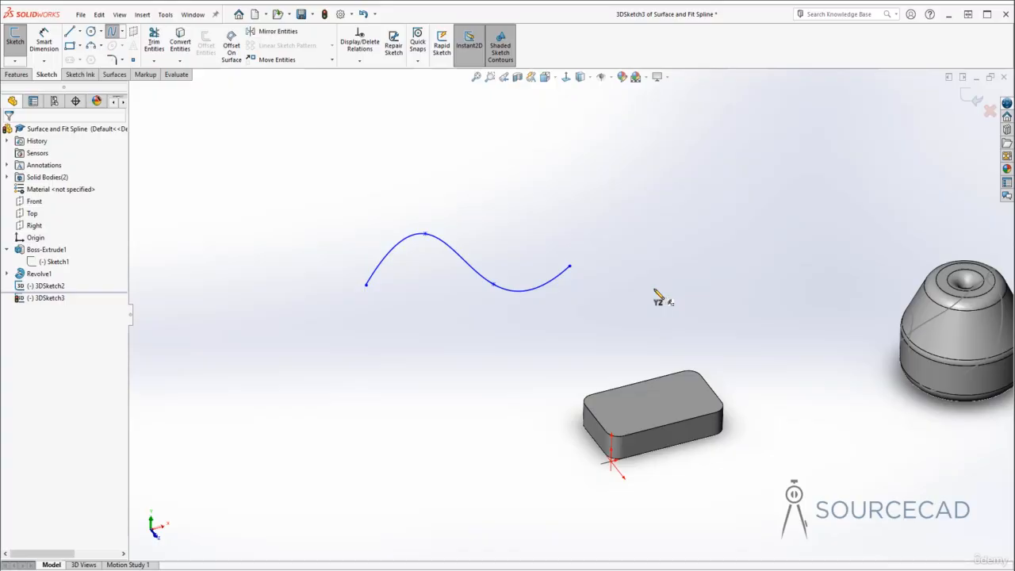
left_click(612, 256)
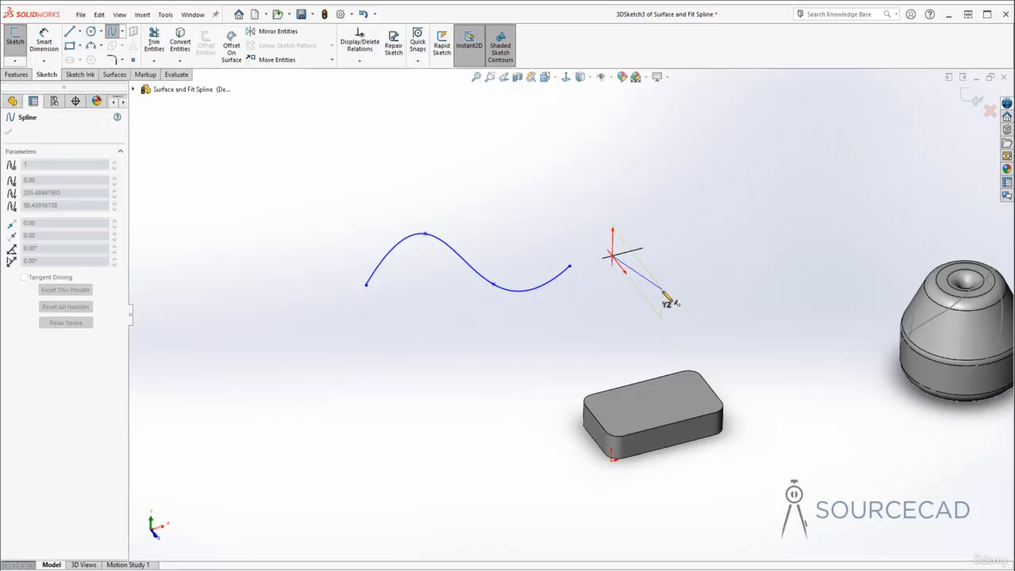
left_click(666, 295)
left_click(752, 271)
left_click(816, 286)
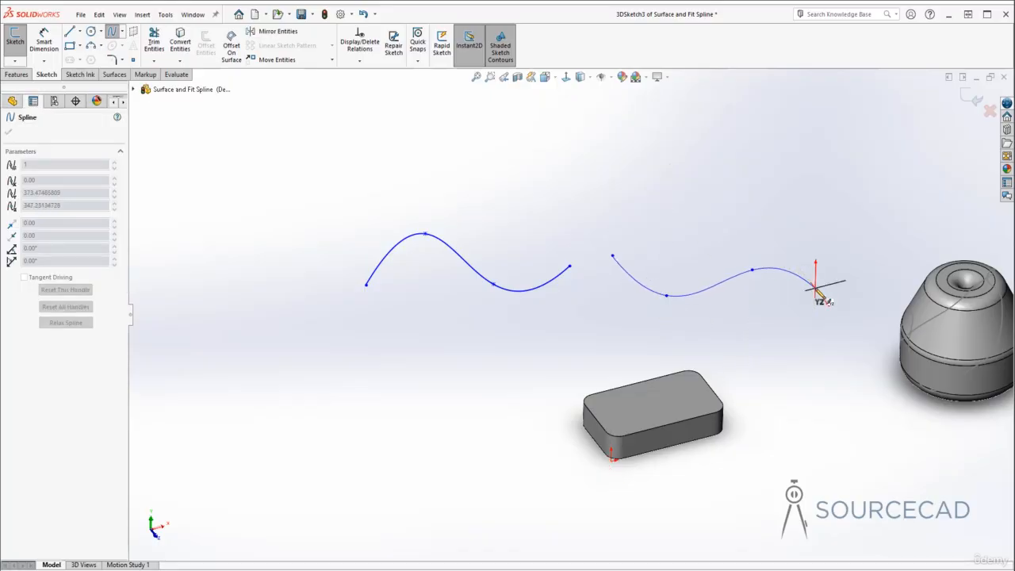
key("Escape")
Step: Fit one open spline through both separate splines, bridging the gap, with Delete geometry on, Closed spline off and 0.01 mm tolerance
middle_click_drag(683, 252, 680, 326)
left_click_drag(679, 324, 732, 318)
left_click(702, 352)
middle_click_drag(664, 346, 660, 337, "ctrl")
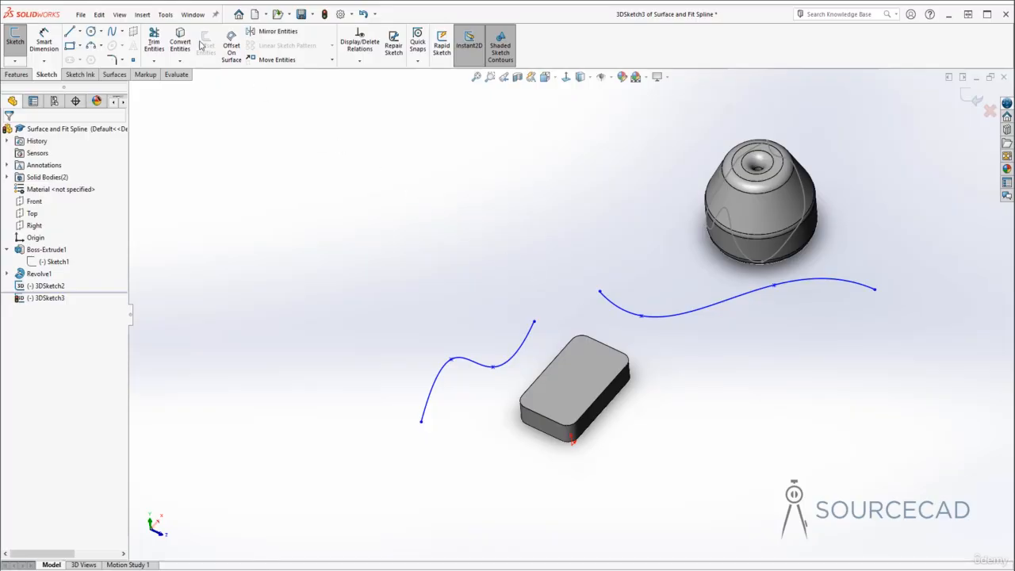
left_click(165, 14)
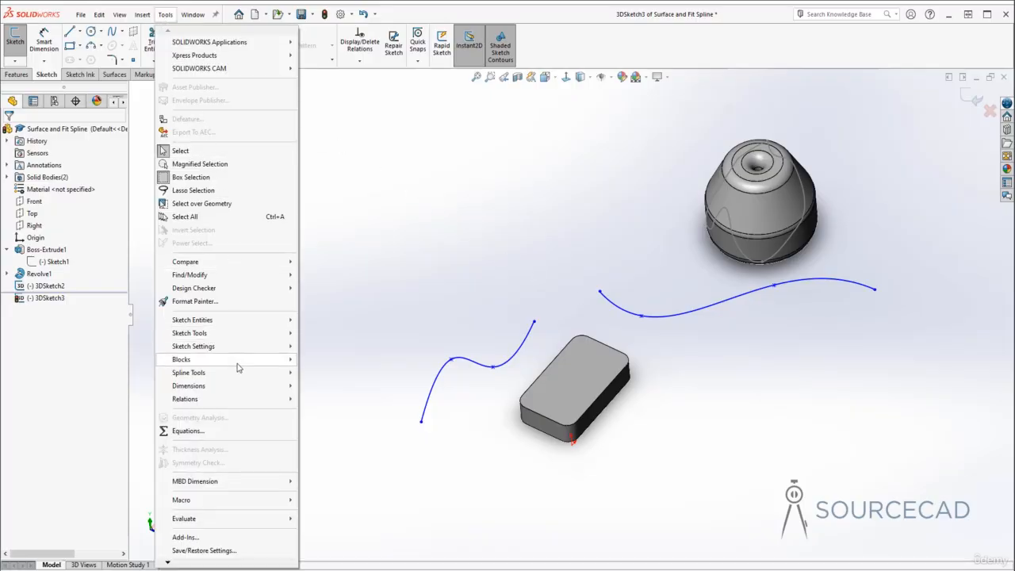
mouse_move(242, 374)
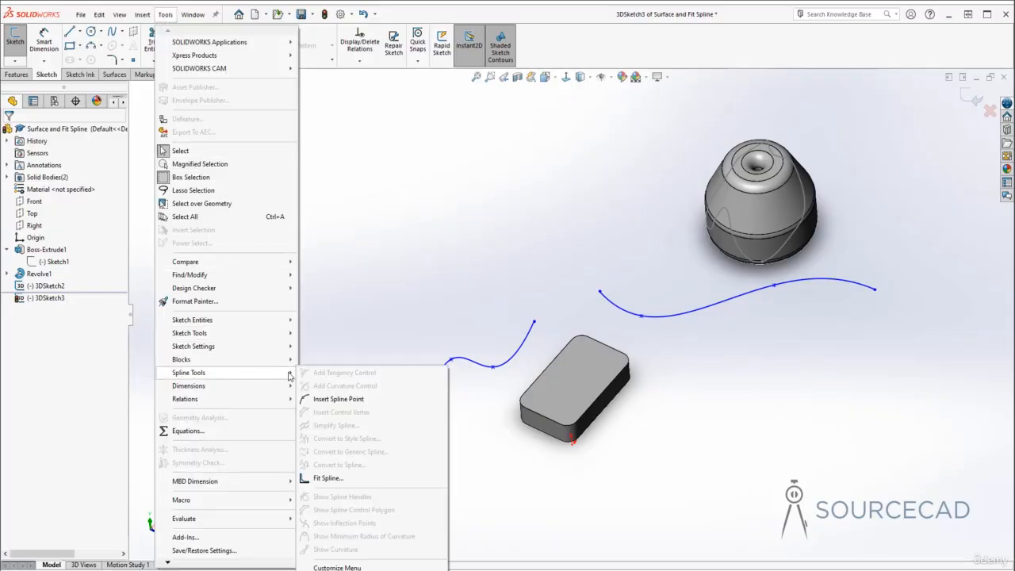
left_click(327, 478)
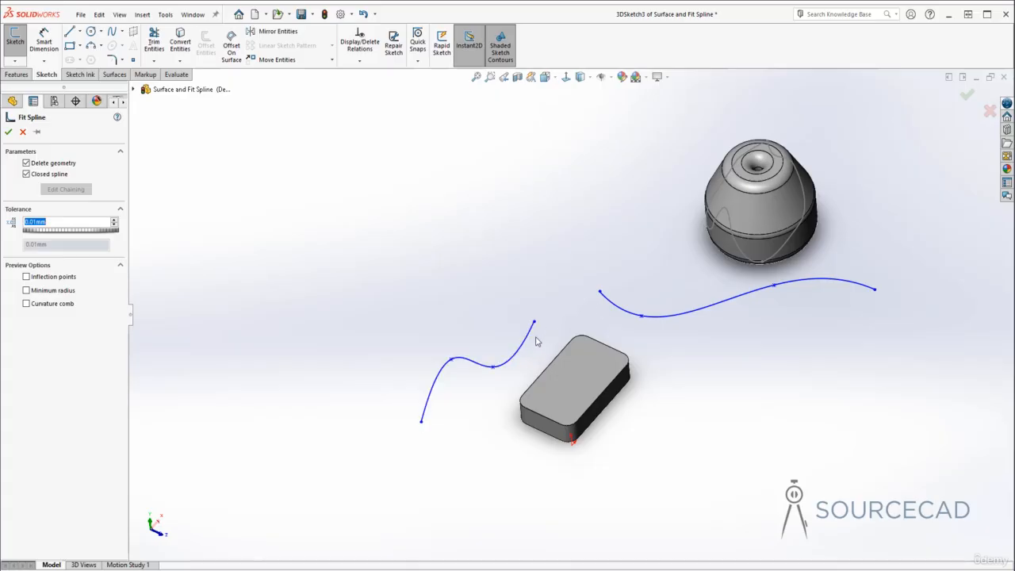
left_click(529, 337)
left_click(610, 306)
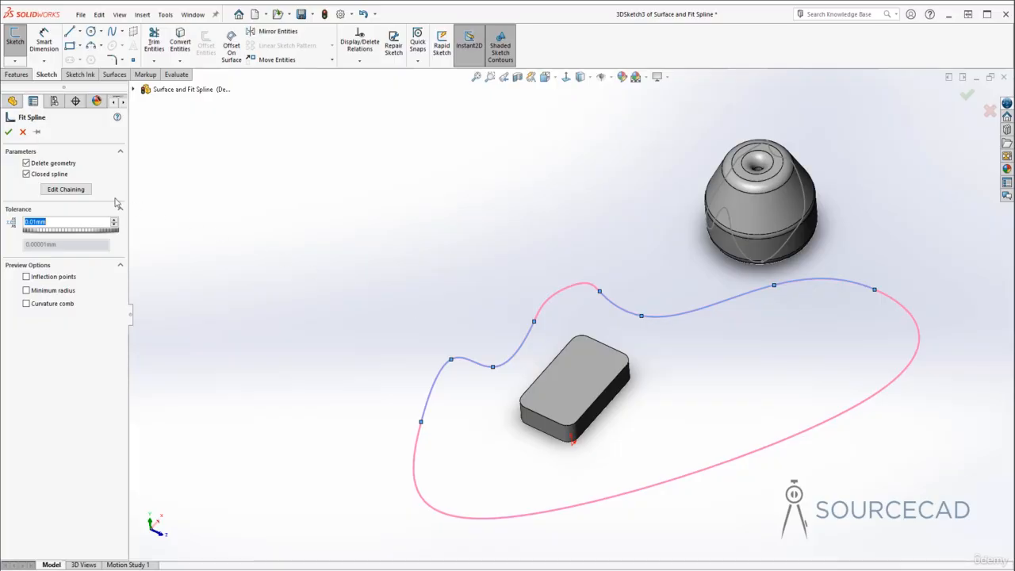
left_click(60, 175)
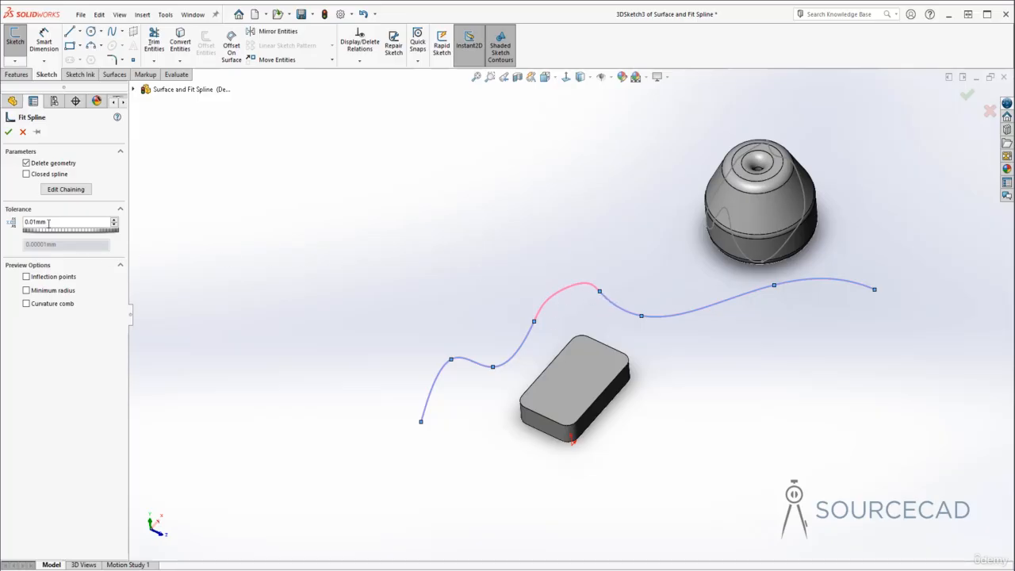
left_click(8, 132)
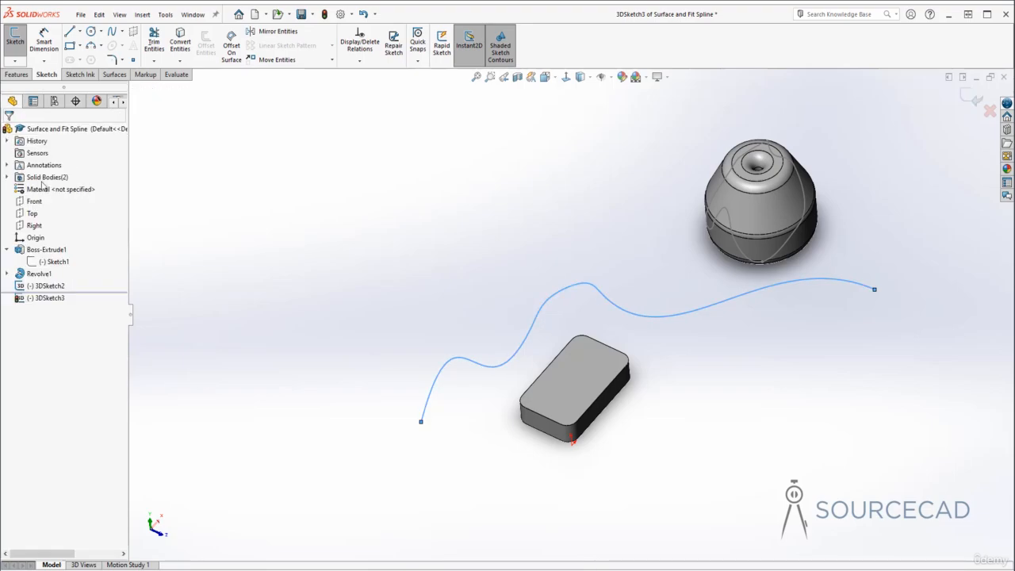
Step: Select the fitted spline to inspect it as one curve, exit the 3D sketch and select 3DSketch3
left_click(464, 362)
middle_click_drag(448, 426, 476, 309)
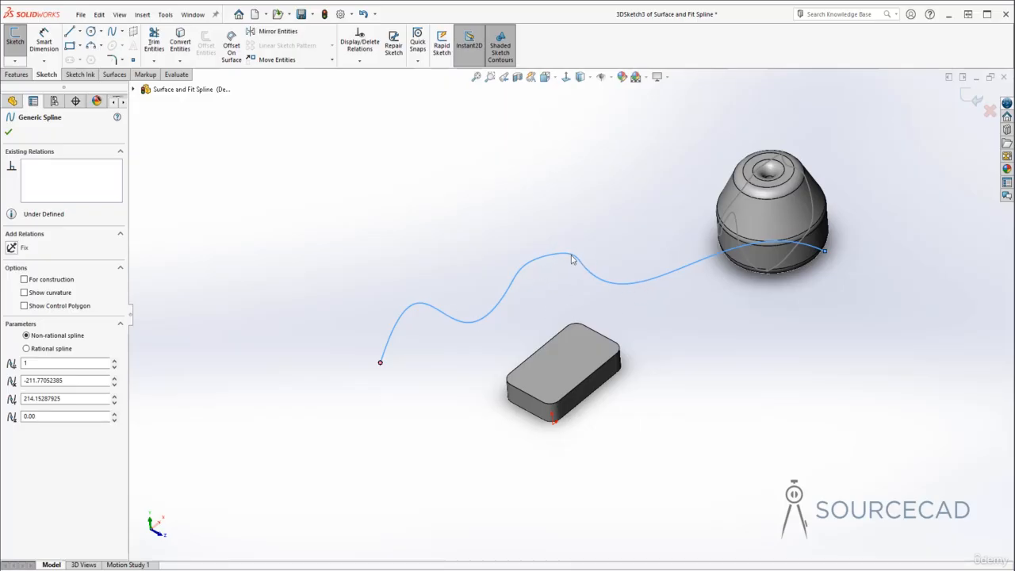
left_click(562, 281)
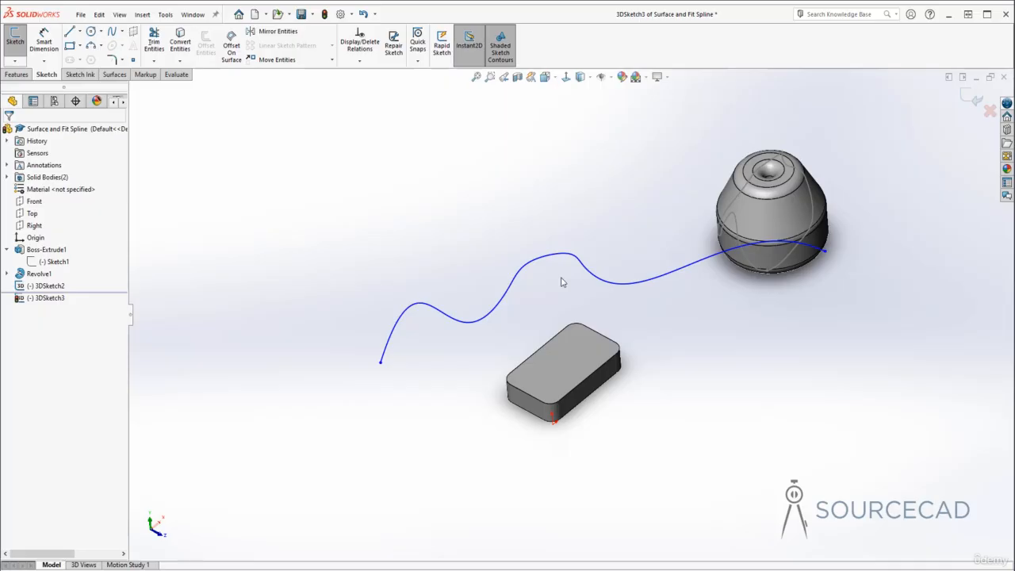
left_click(967, 101)
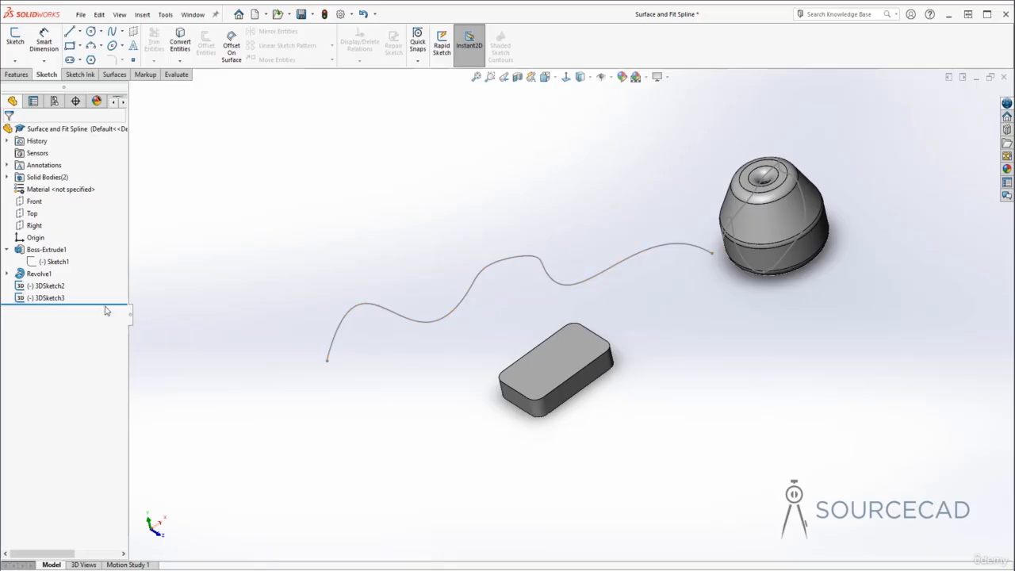
left_click(52, 298)
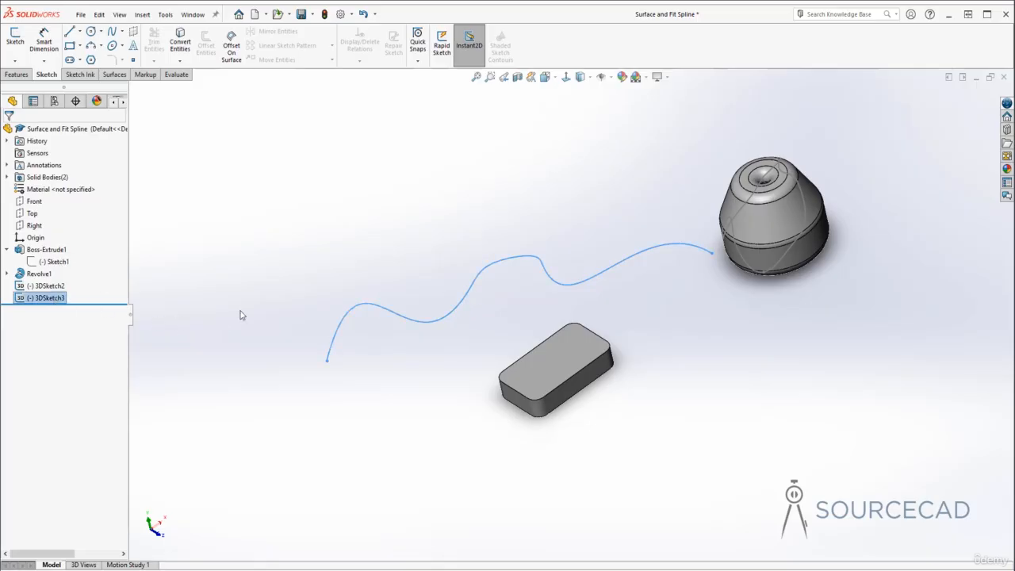